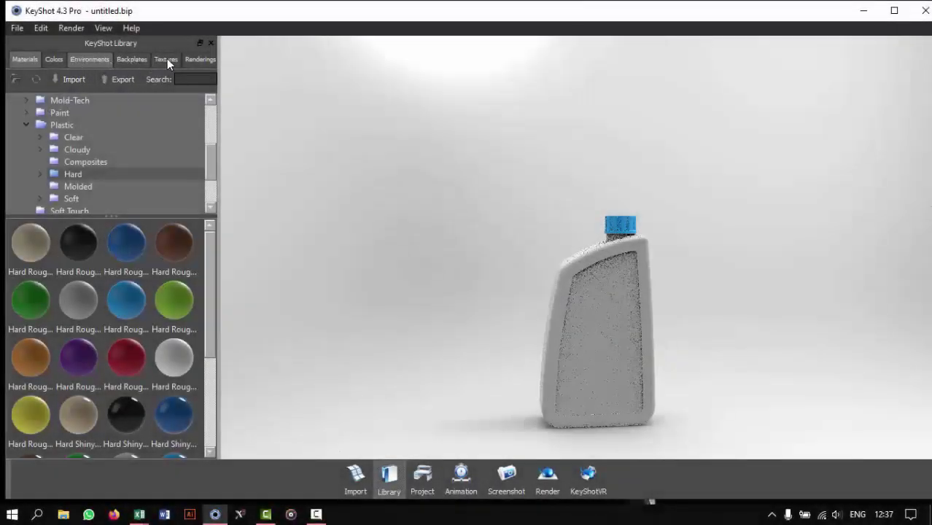
Drag ks_icon from the Library's Labels textures onto the bottle body and add it as a label.
click(166, 59)
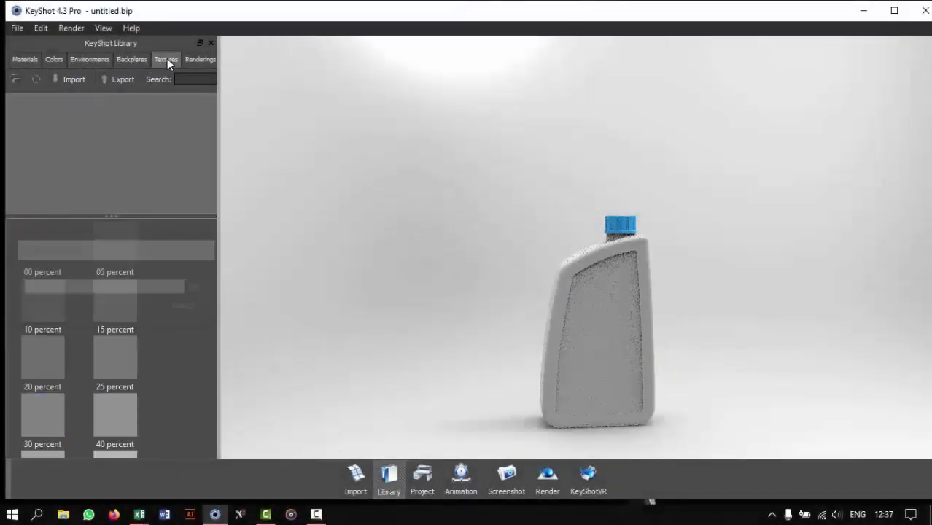
click(69, 115)
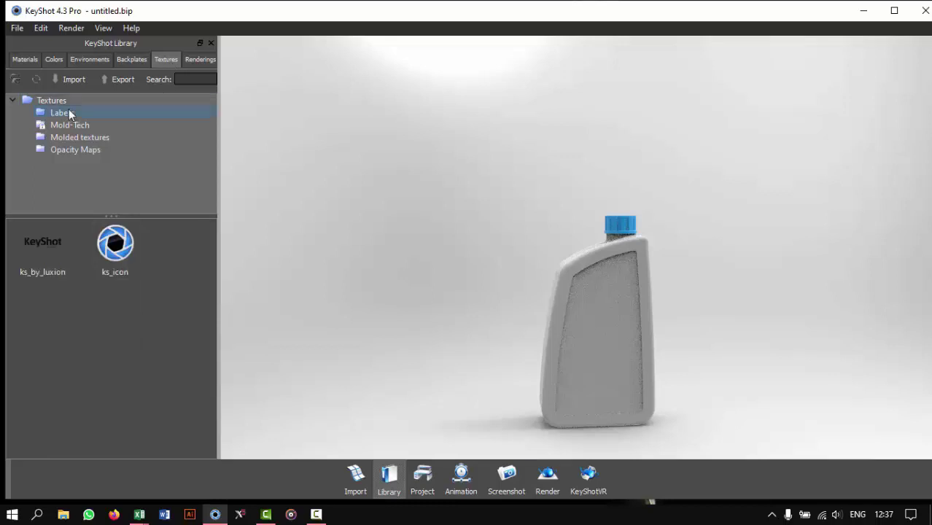
drag(116, 244, 532, 320)
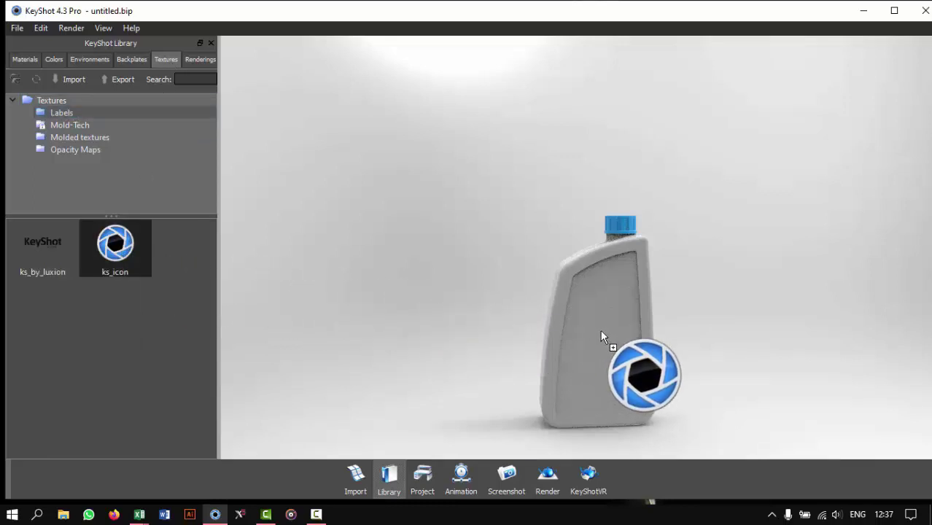
drag(532, 316, 601, 334)
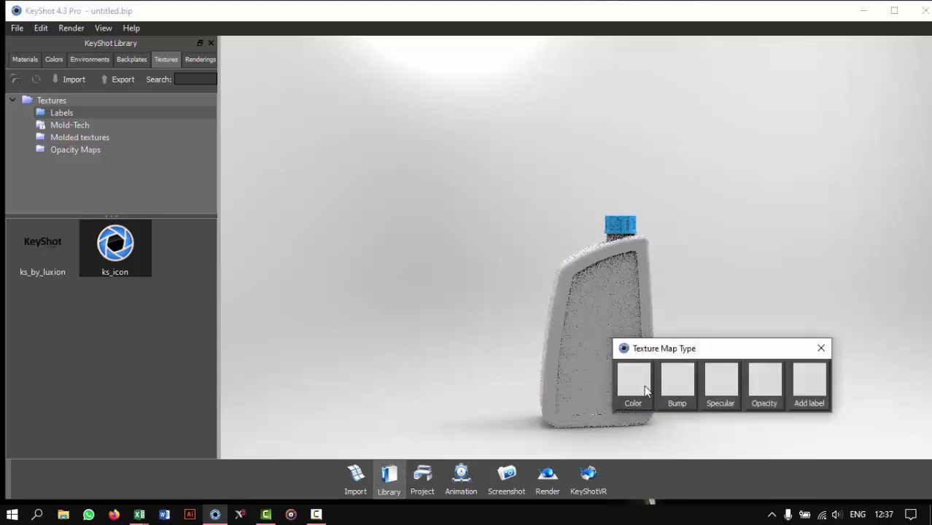
click(807, 385)
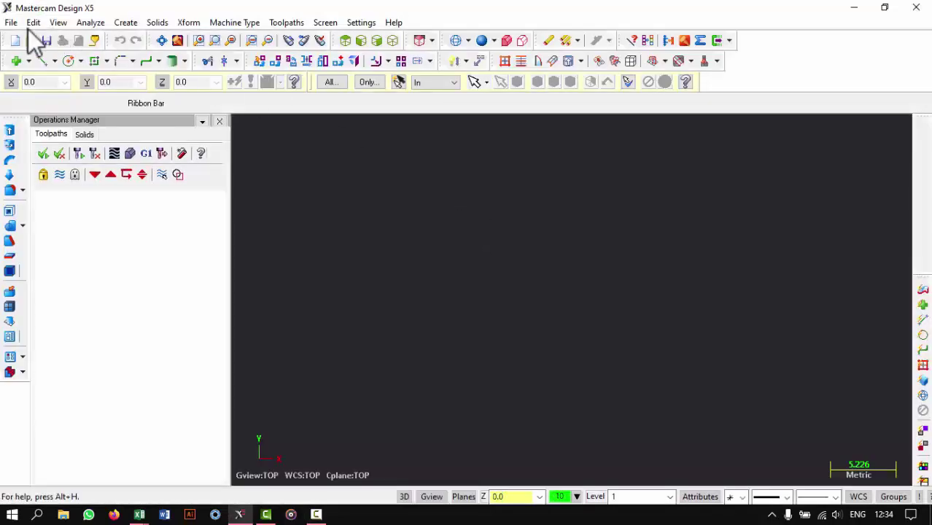
Open the BOTTLE file from the Desktop and display it as a shaded solid.
click(29, 40)
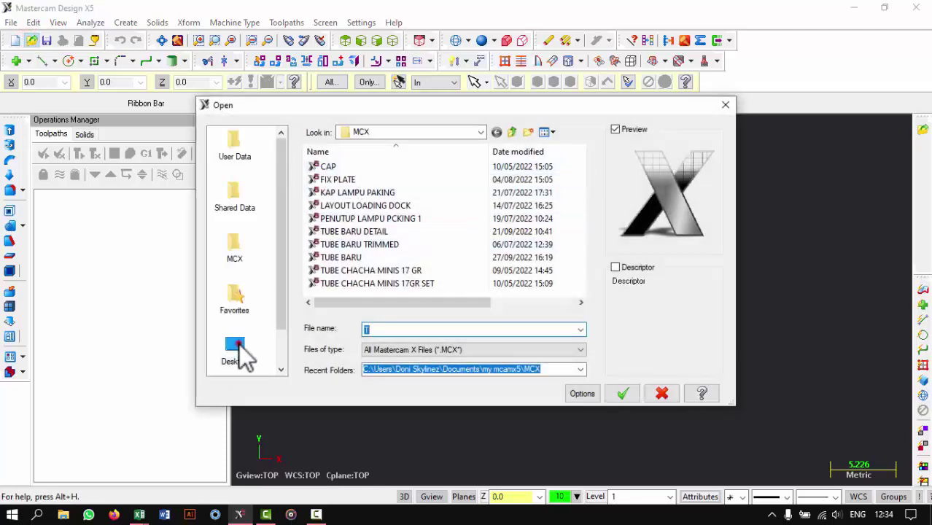
click(236, 351)
click(330, 245)
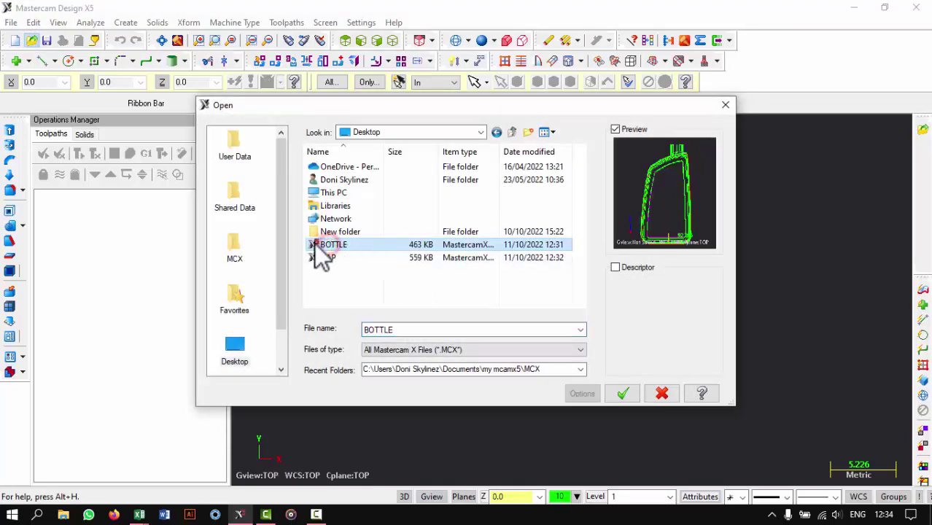
click(630, 401)
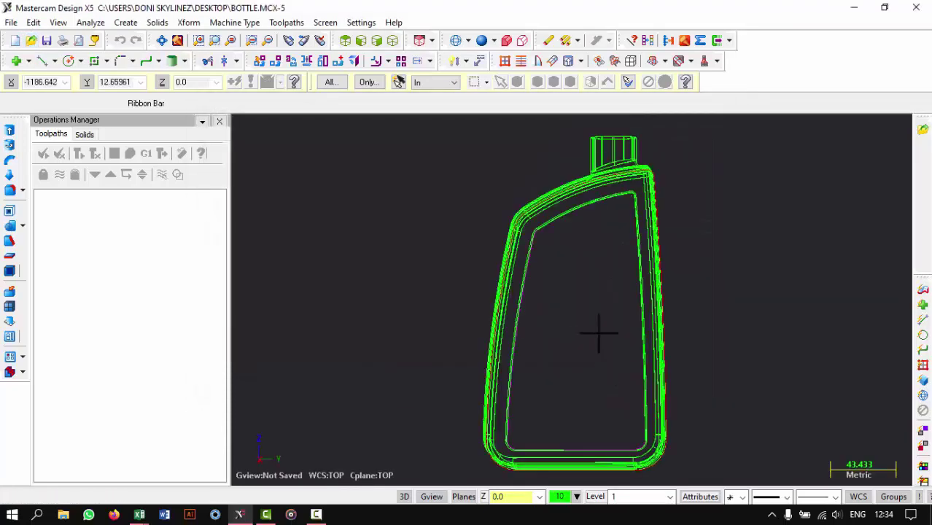
scroll(549, 333, down, 1)
click(482, 41)
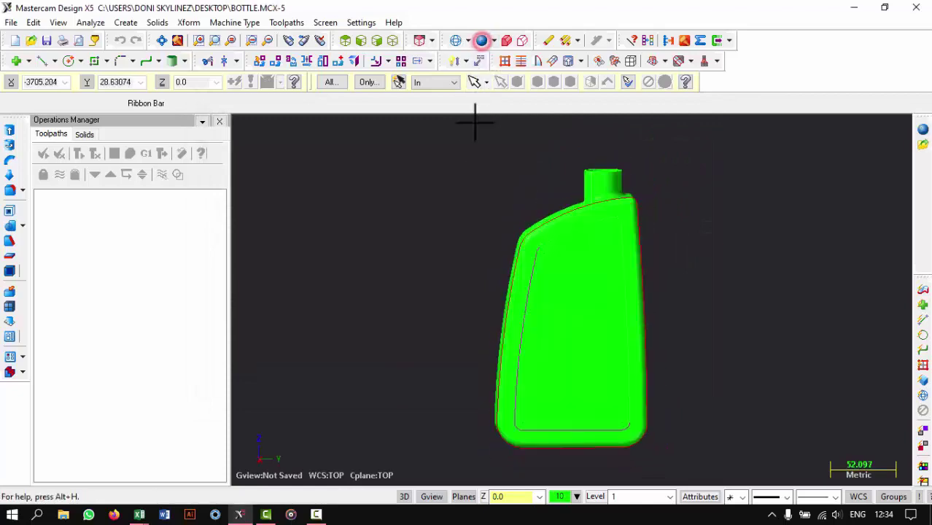
Merge the CAP part file from the Desktop with File Merge/Pattern.
click(11, 22)
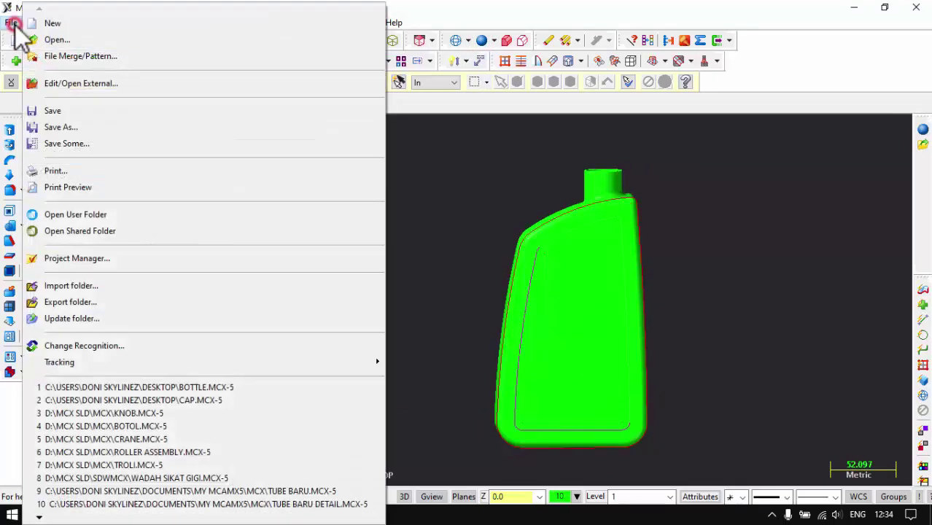
click(104, 56)
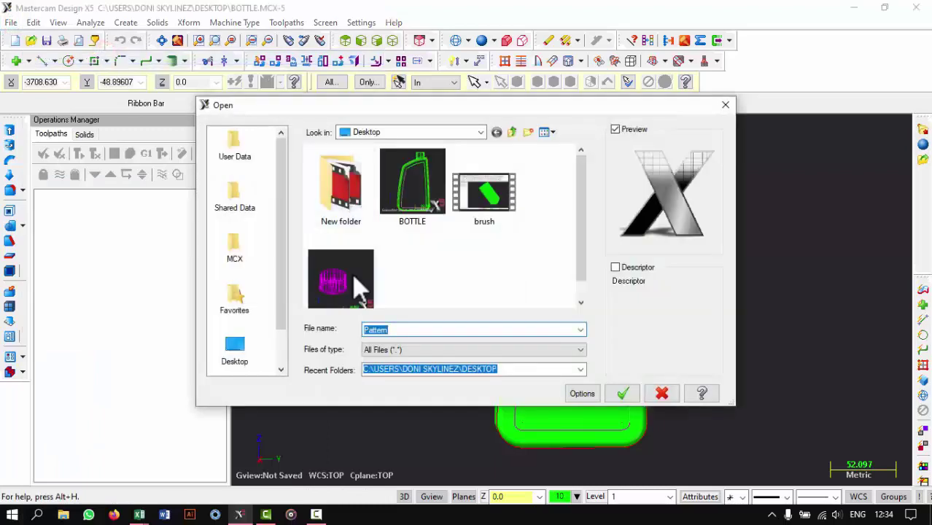
click(359, 288)
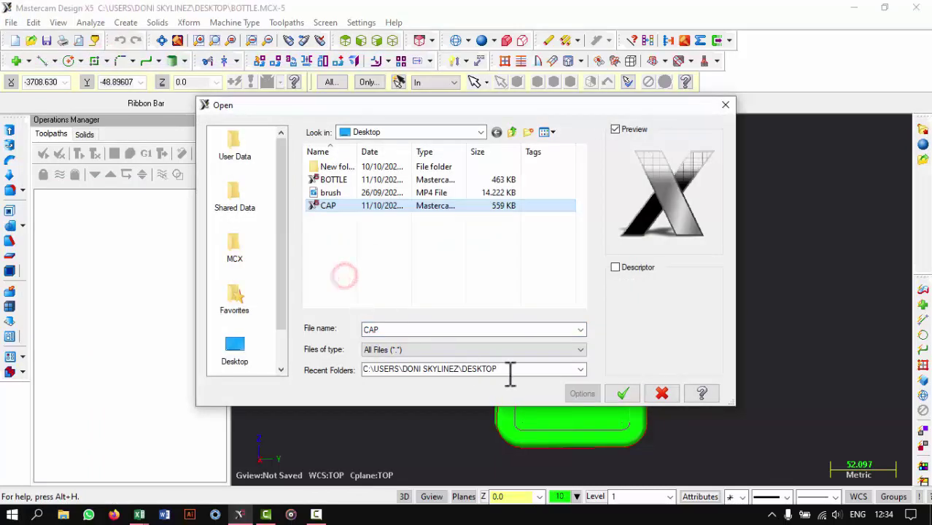
click(622, 395)
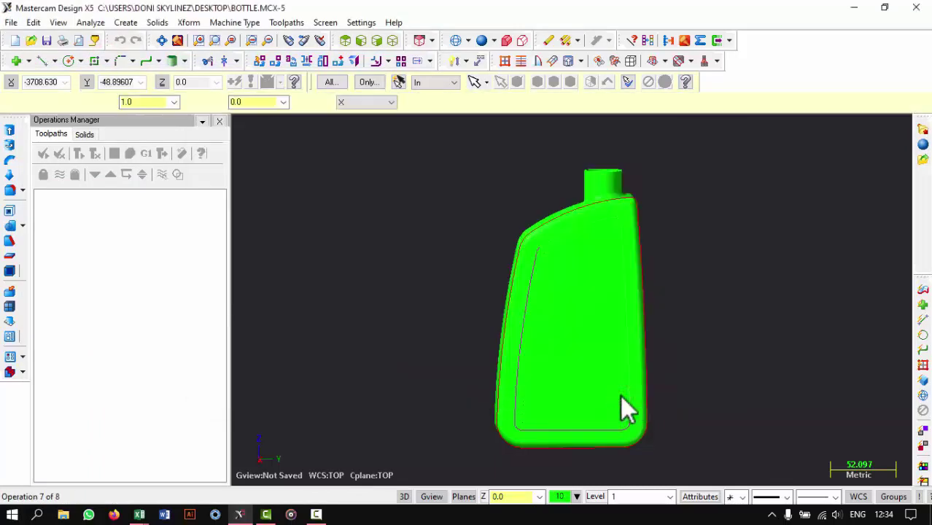
In Top view, place the merged cap beside the bottle, accept it, and switch to Isometric.
click(346, 41)
click(37, 103)
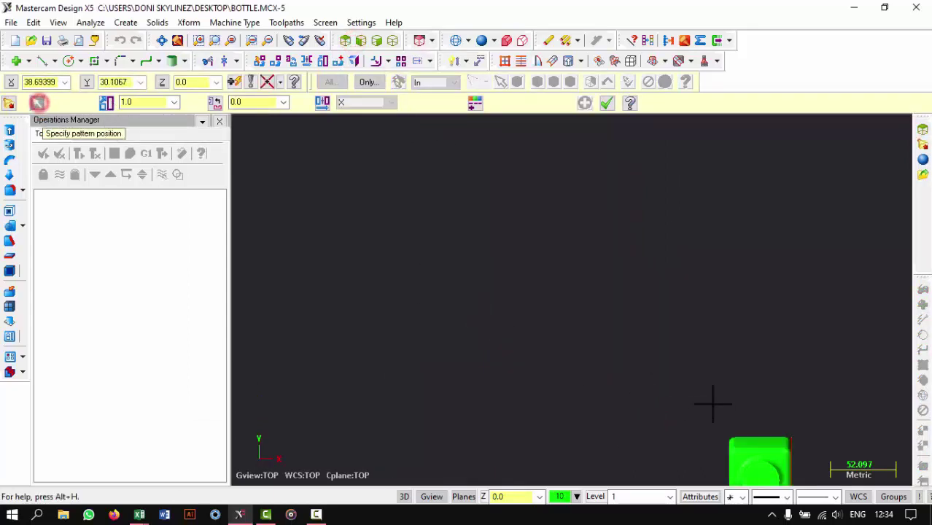
click(760, 380)
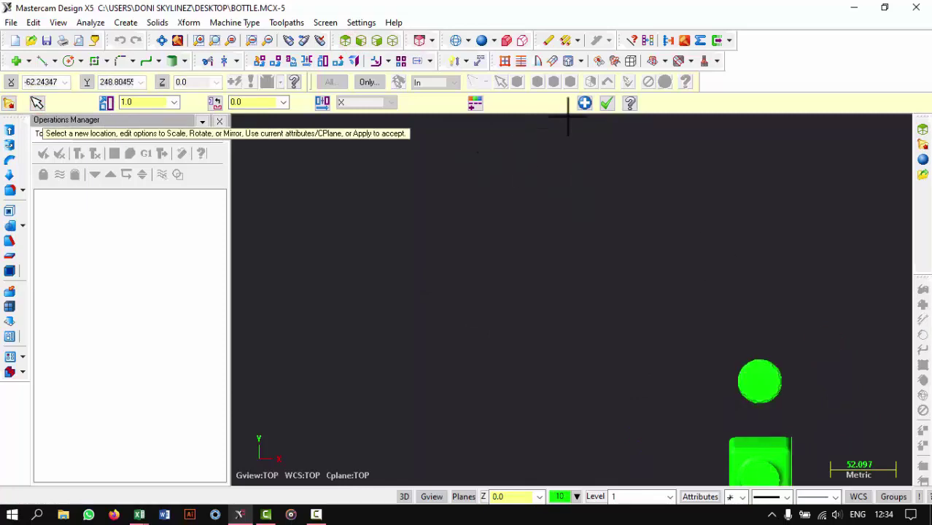
click(607, 103)
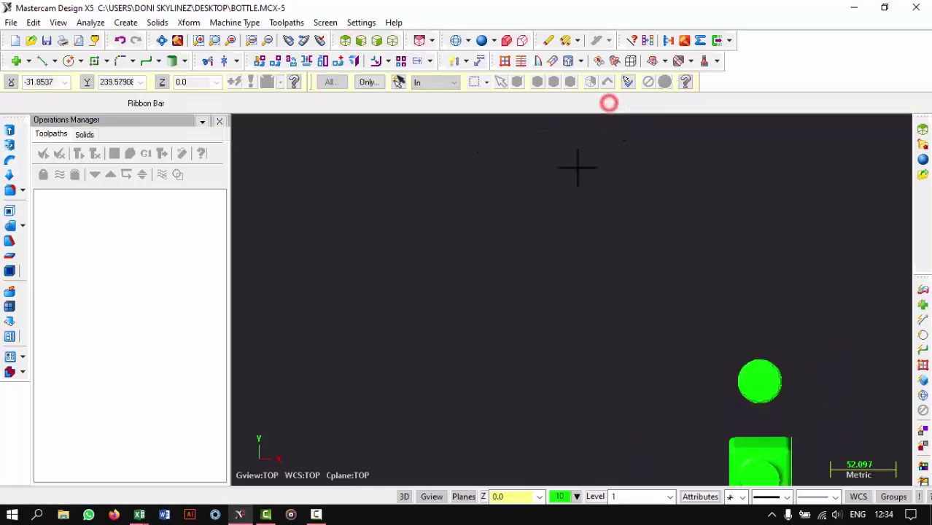
click(391, 42)
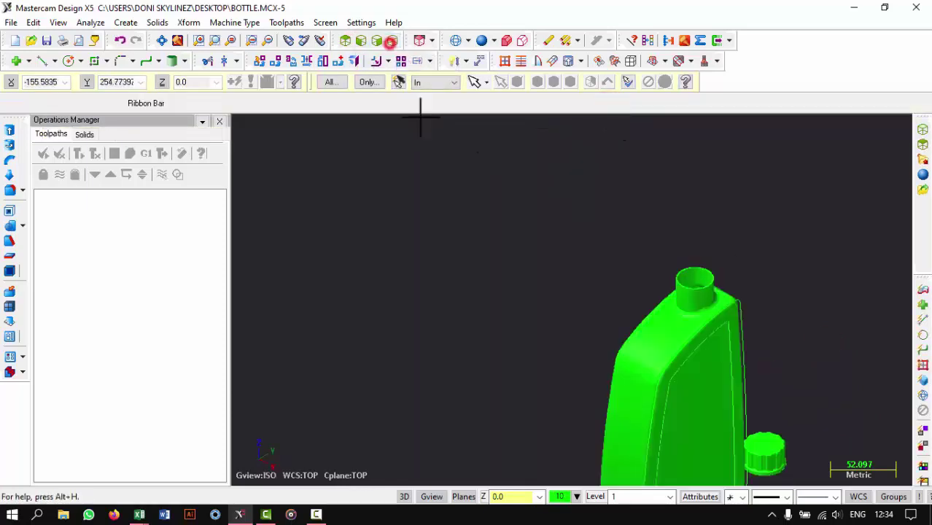
In Right Side view, use Dynamic Xform to raise the cap along Z to neck height.
click(360, 41)
click(376, 43)
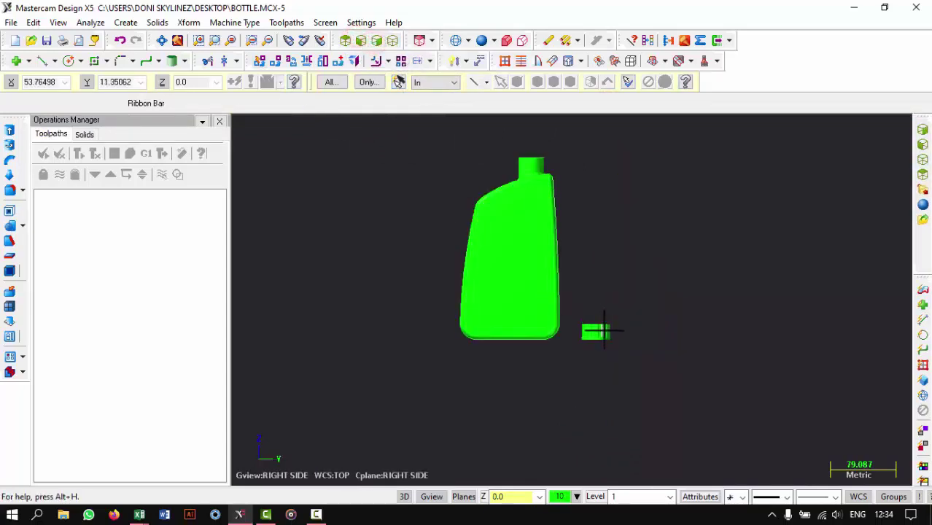
click(260, 61)
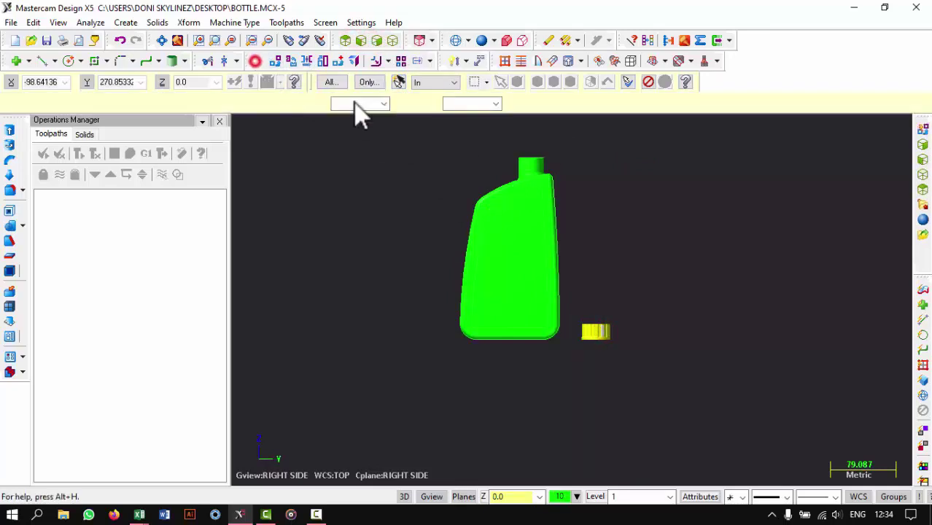
click(597, 330)
click(596, 326)
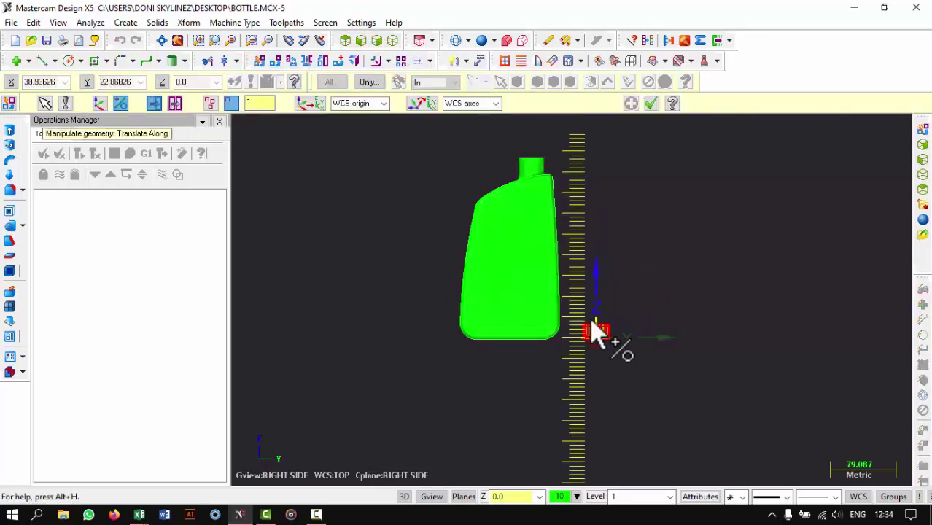
click(596, 332)
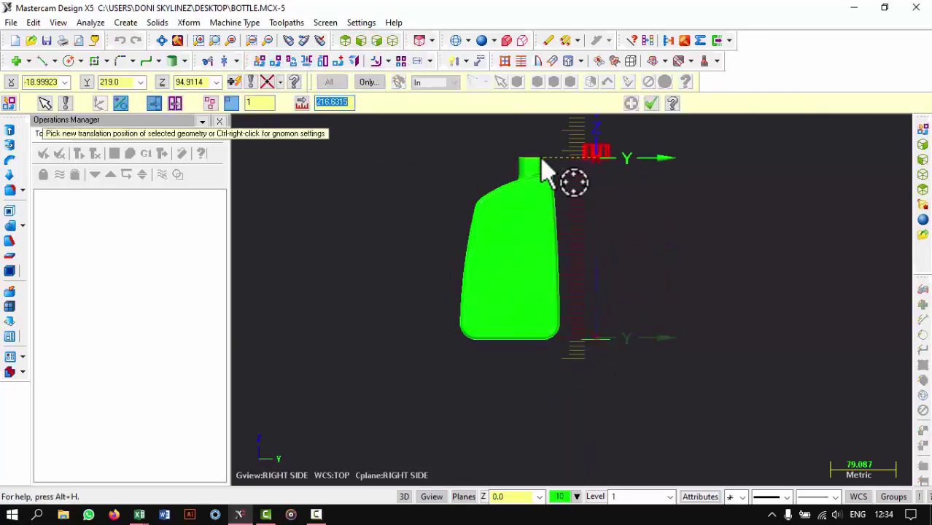
click(543, 170)
Slide the cap along Y until it is centred over the bottle's neck.
scroll(547, 154, up, 3)
scroll(559, 150, up, 2)
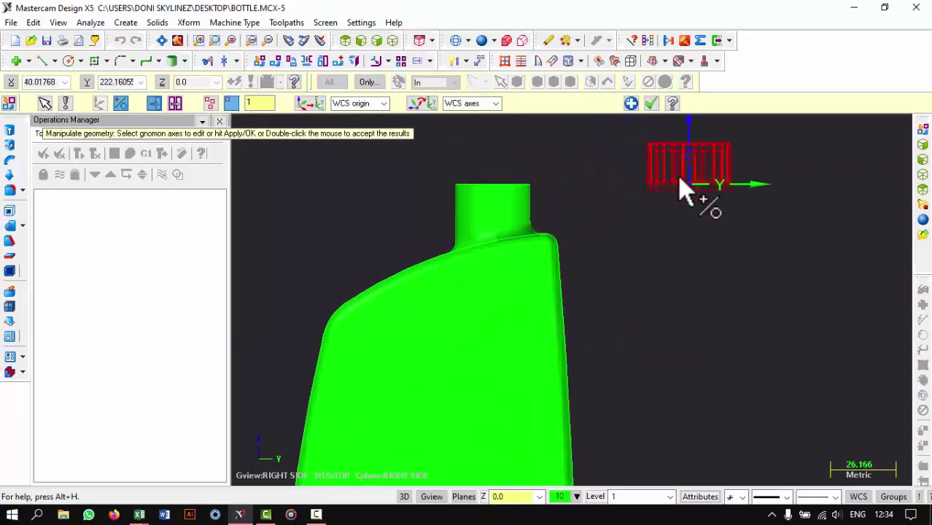
click(703, 192)
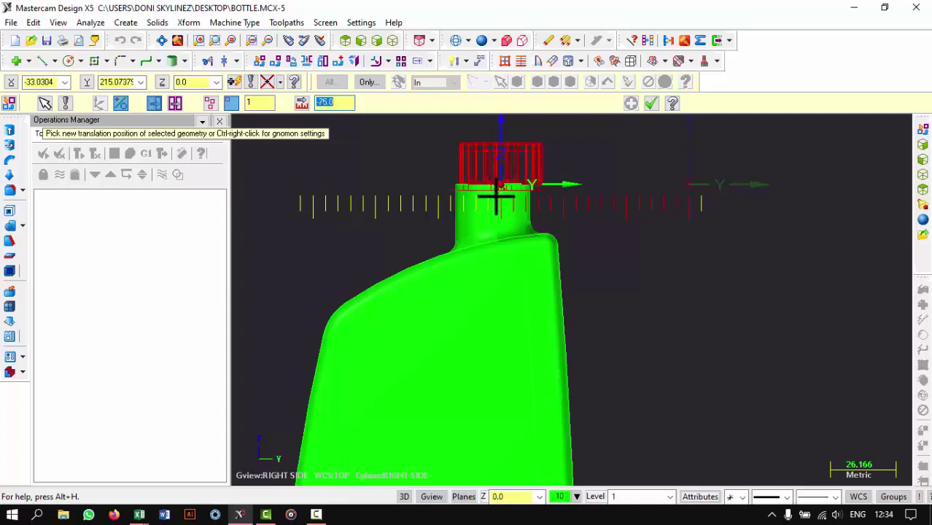
scroll(502, 191, up, 2)
scroll(493, 186, up, 2)
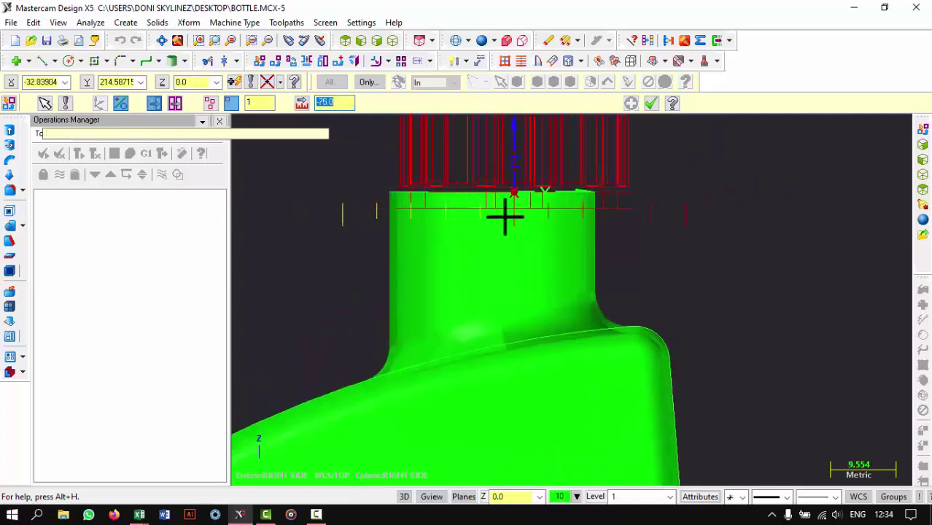
scroll(503, 314, down, 1)
scroll(504, 182, down, 2)
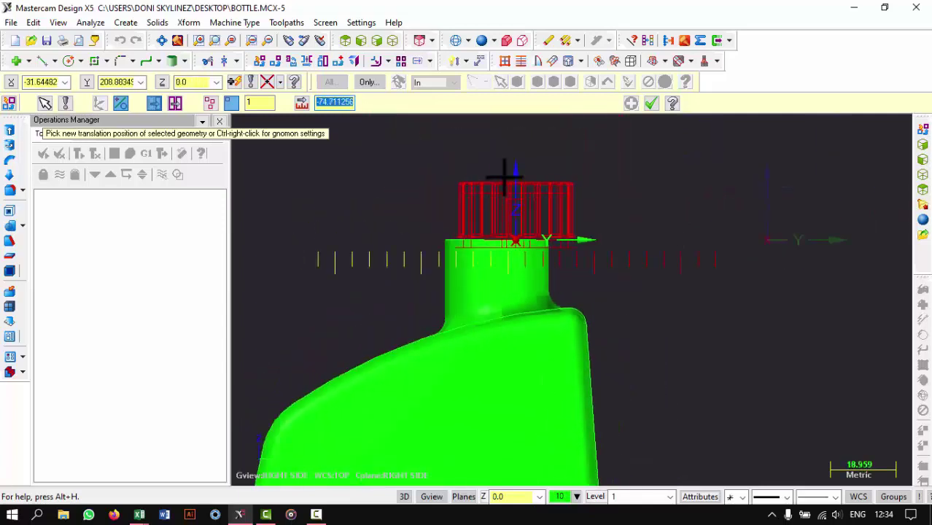
scroll(503, 177, up, 1)
scroll(503, 178, up, 1)
scroll(501, 175, up, 1)
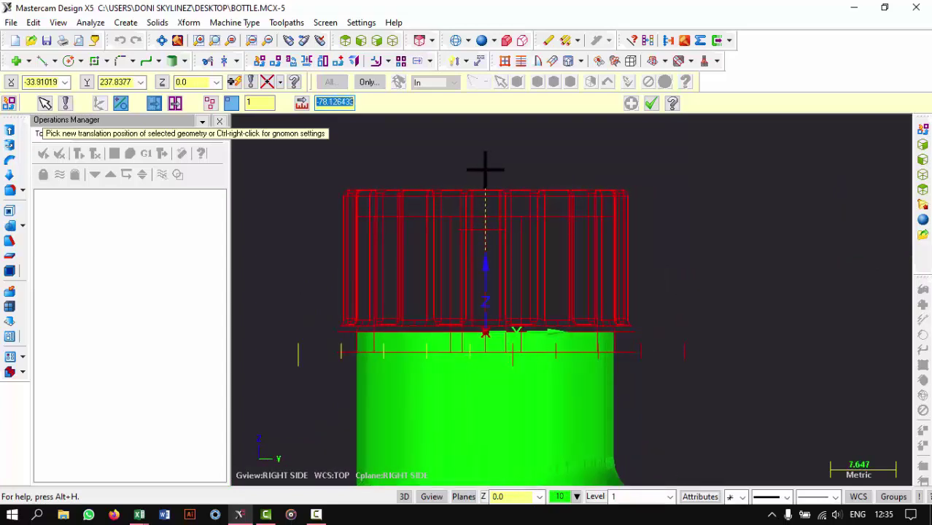
click(485, 170)
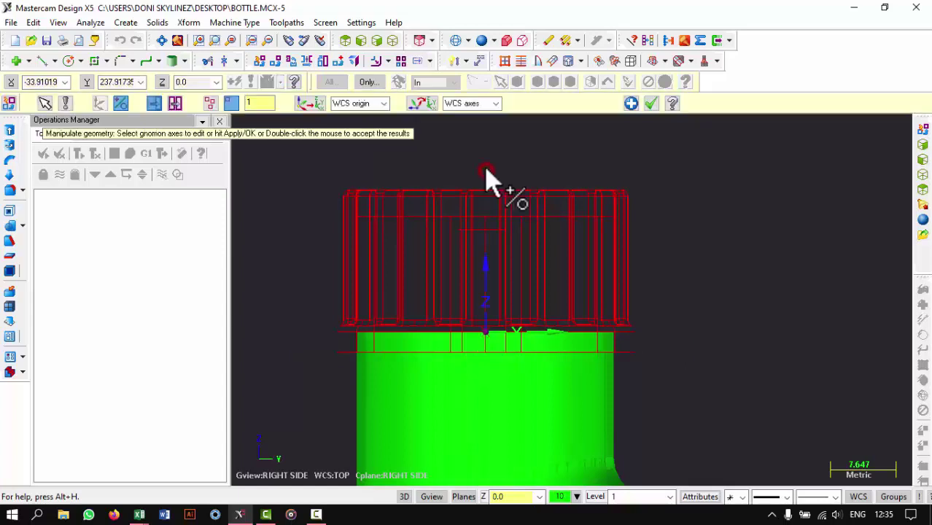
In a zoomed Front view, drag the cap down along Z onto the neck, then view in ISO.
click(363, 40)
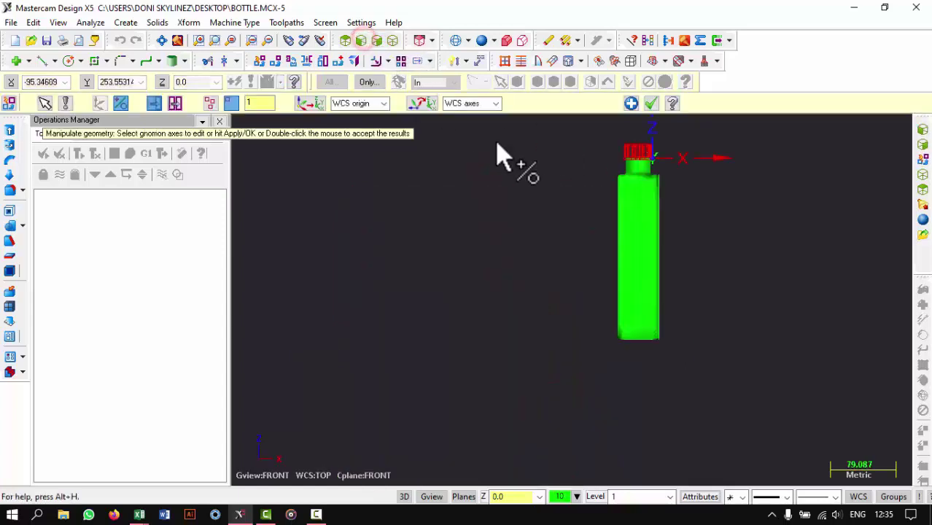
scroll(657, 146, up, 2)
scroll(667, 149, up, 3)
scroll(649, 171, up, 2)
scroll(638, 186, up, 1)
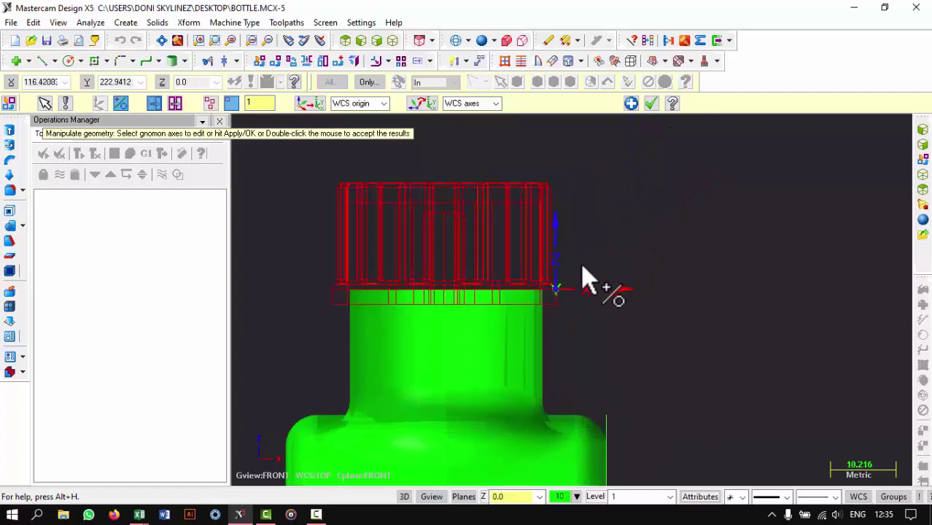
click(567, 287)
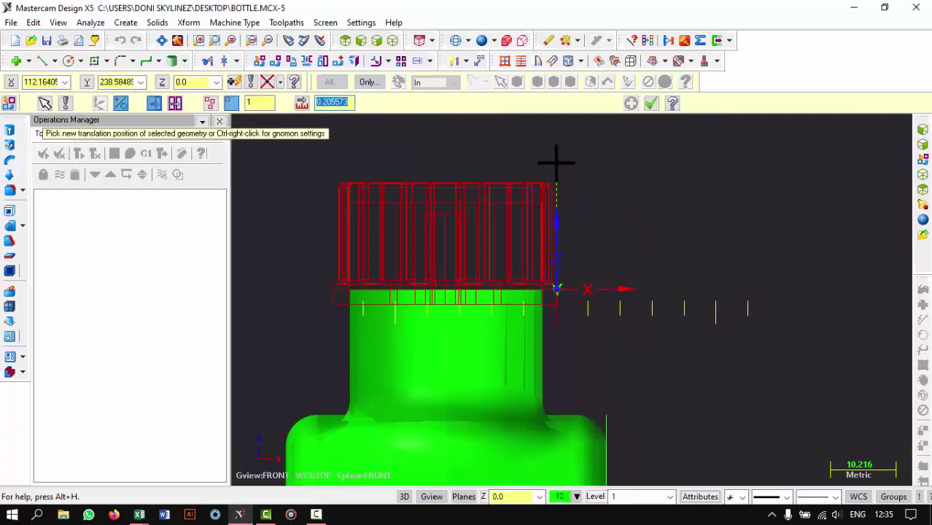
click(556, 164)
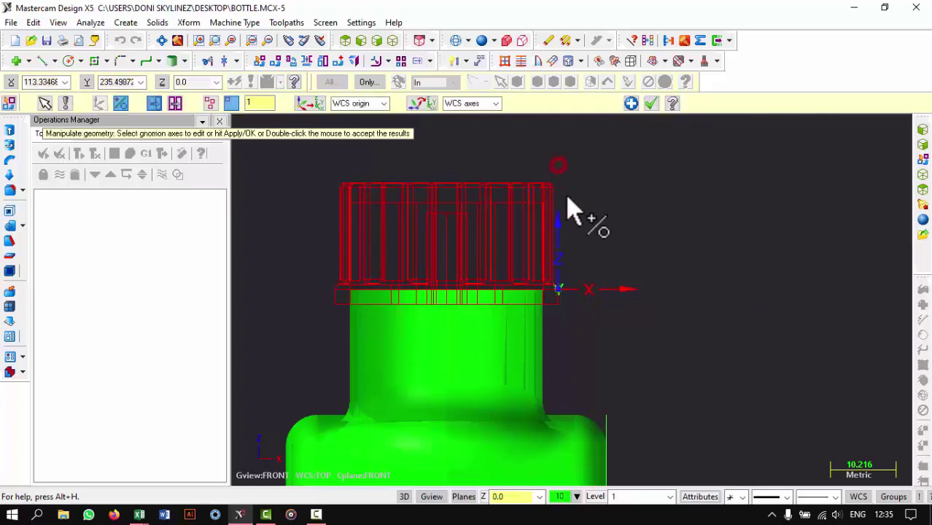
click(558, 266)
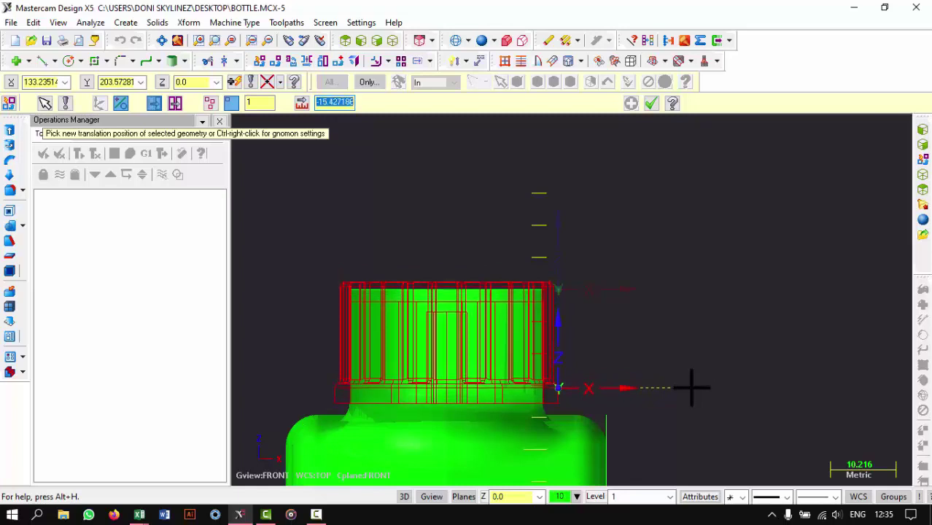
click(691, 386)
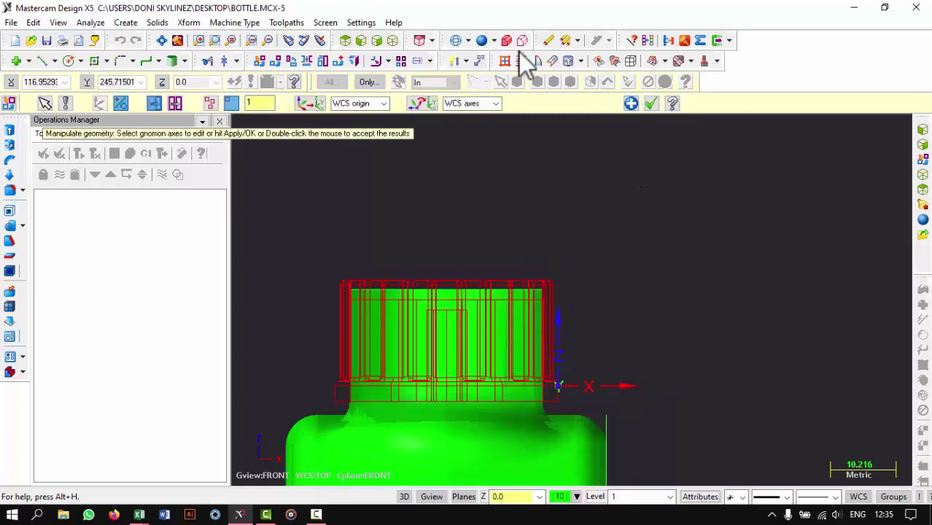
click(393, 40)
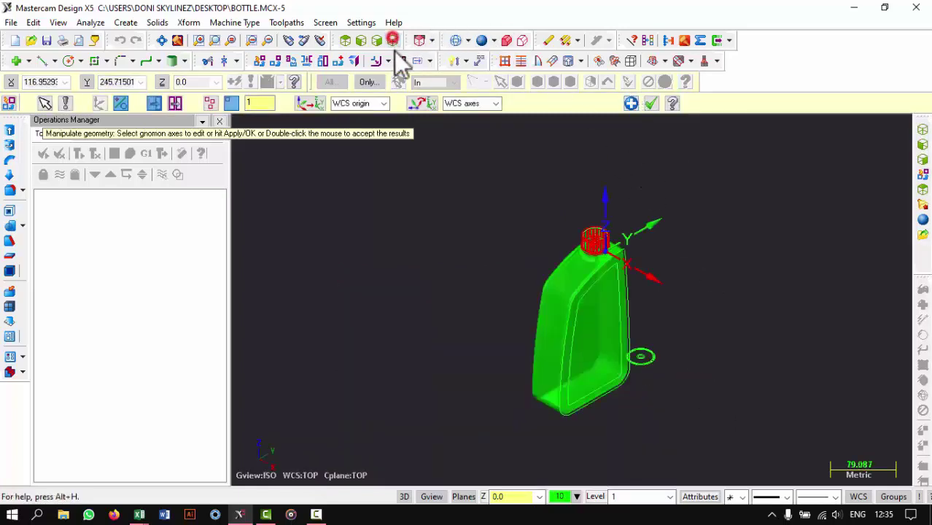
Accept the cap move and answer Yes in the Solid Move dialog.
click(650, 104)
click(155, 213)
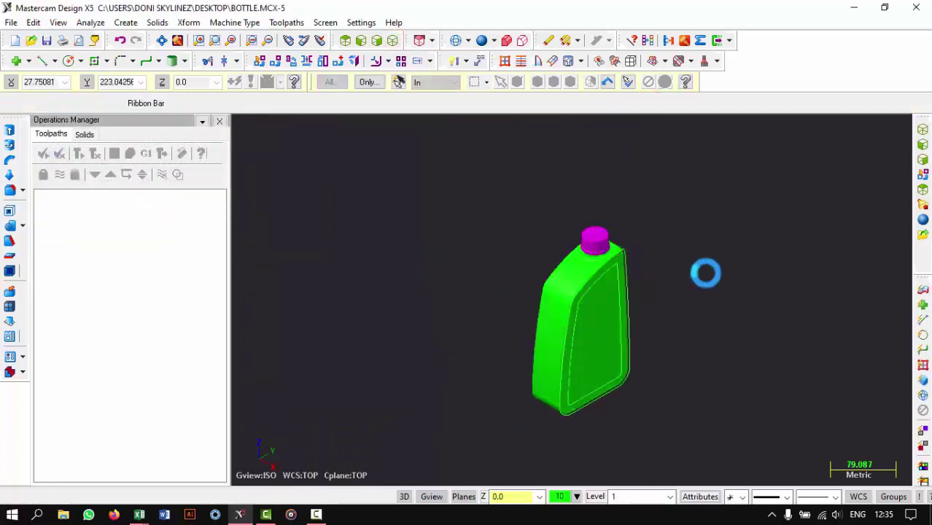
mouse_move(703, 272)
middle_down()
mouse_move(747, 263)
mouse_move(537, 281)
mouse_move(402, 251)
mouse_move(495, 308)
mouse_move(345, 304)
mouse_move(499, 308)
middle_up()
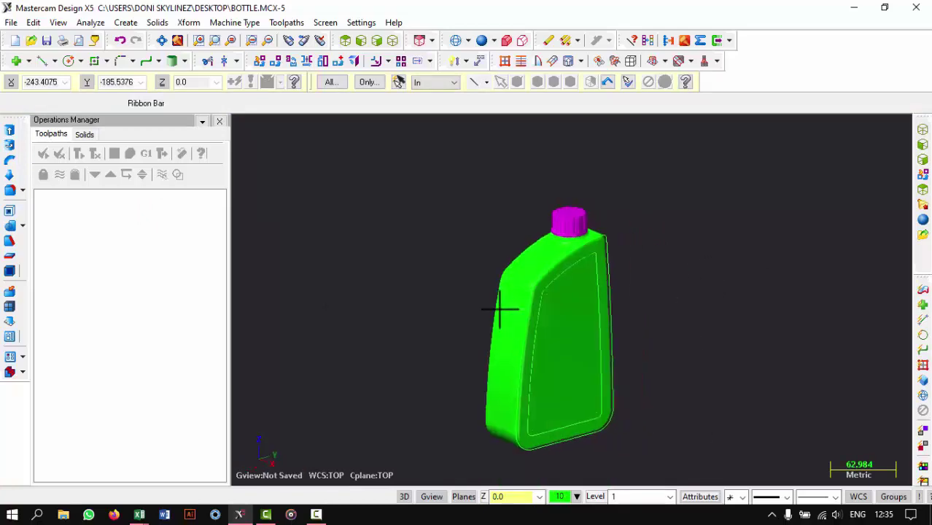
click(10, 22)
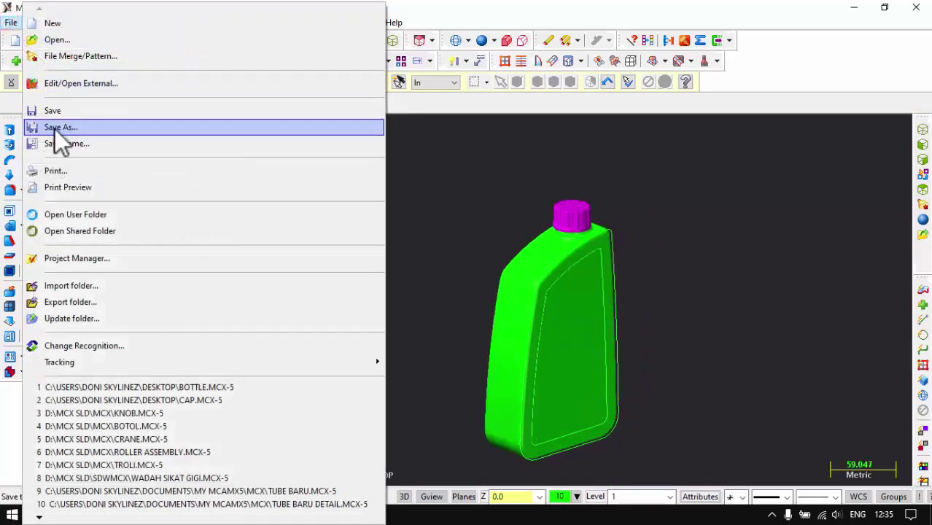
Save the model to the Desktop as BOTTLE.STP in STEP format.
click(94, 126)
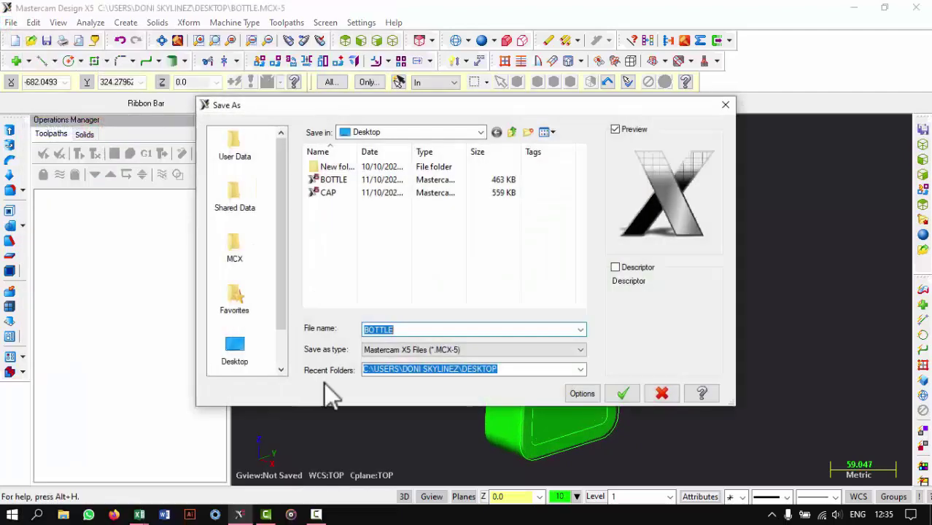
click(227, 351)
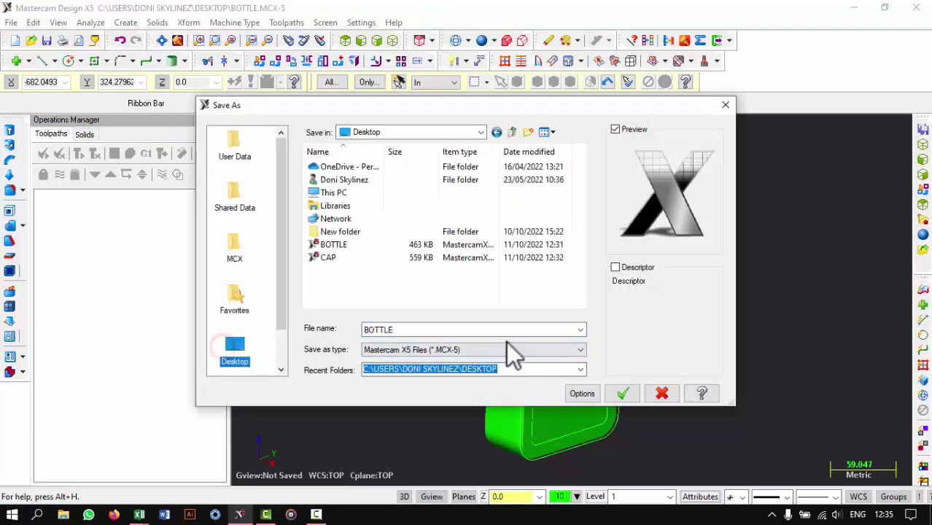
click(510, 350)
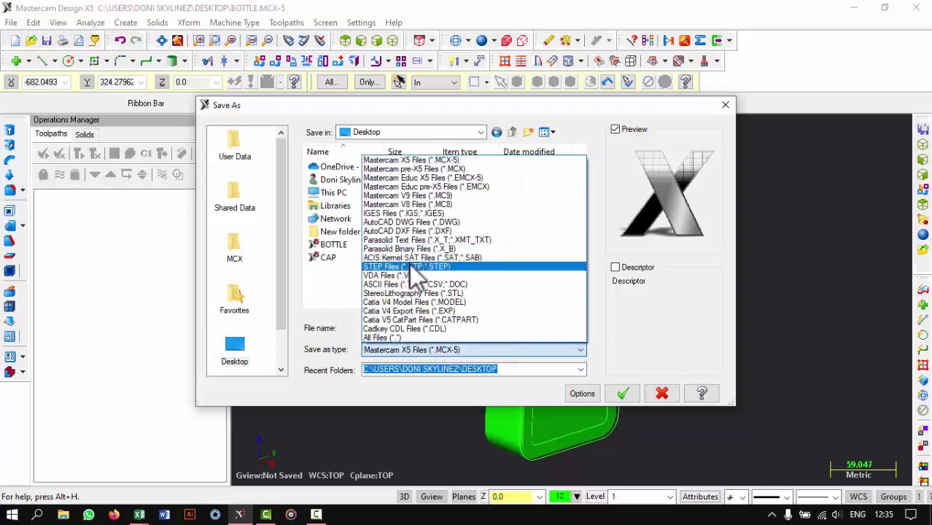
click(409, 265)
click(623, 396)
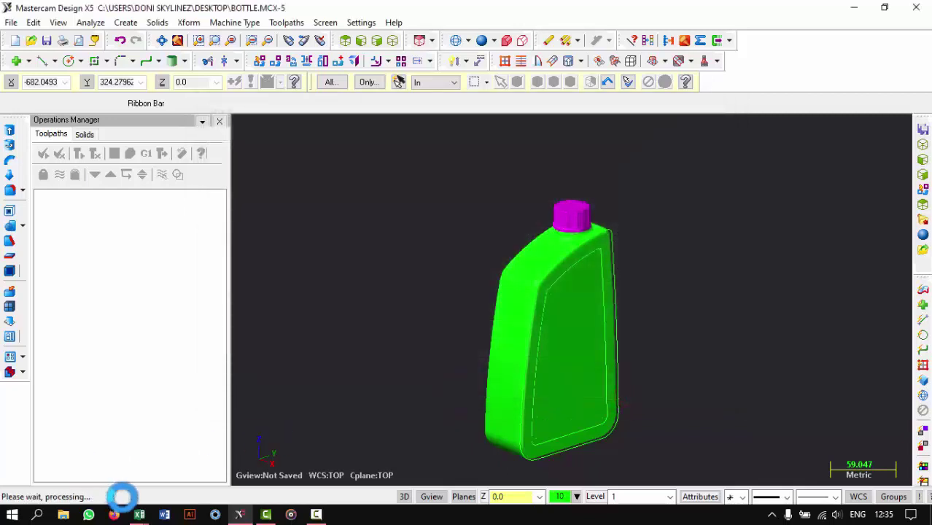
Exit Mastercam without saving the Mastercam file.
click(920, 8)
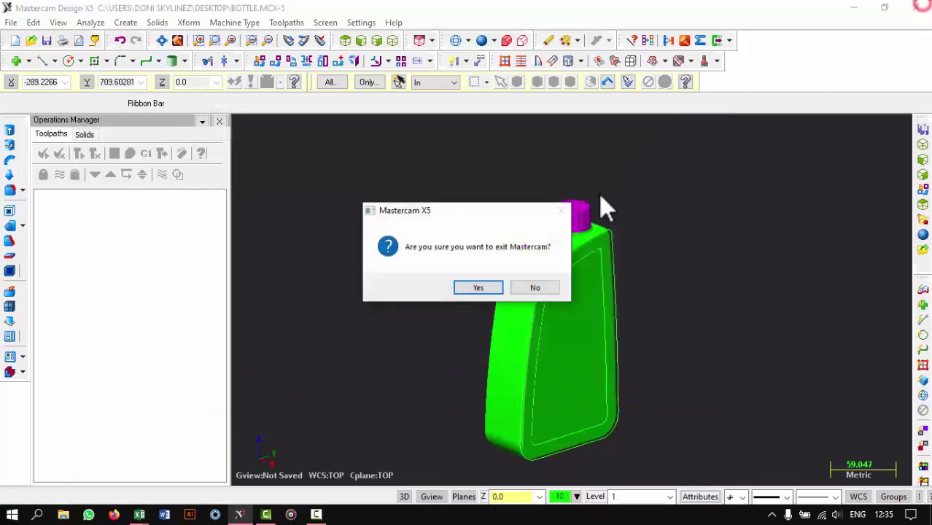
click(480, 289)
click(518, 289)
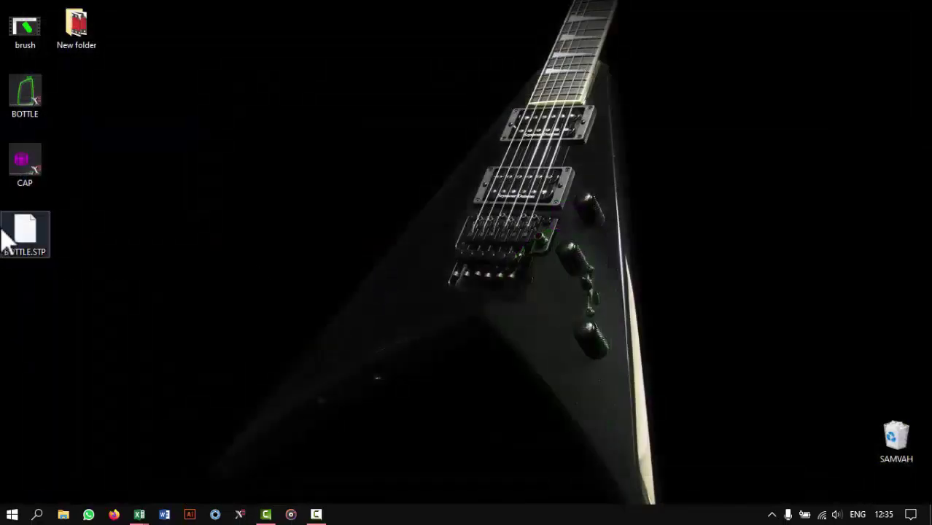
Move the BOTTLE.STP icon to a free desktop spot and launch KeyShot from the taskbar.
mouse_move(11, 239)
mouse_down()
mouse_move(284, 189)
mouse_move(333, 161)
mouse_move(272, 137)
mouse_up()
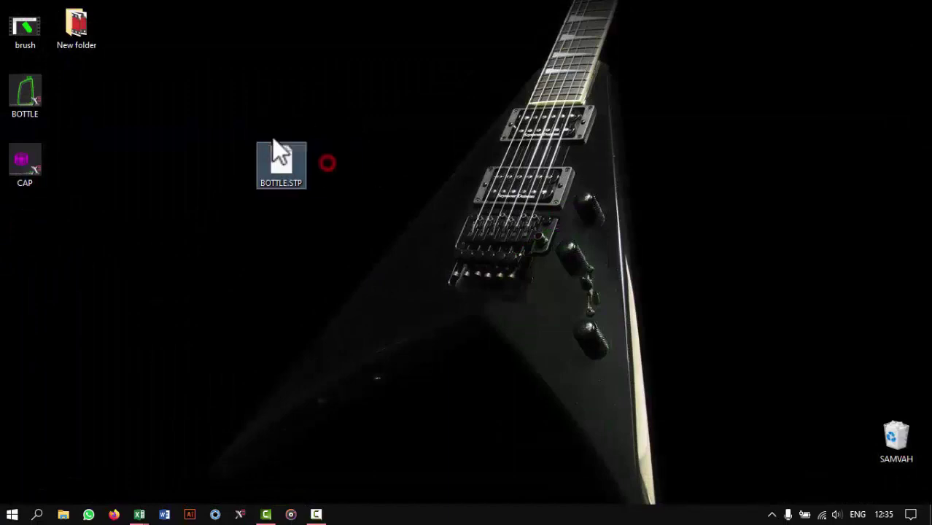
click(216, 514)
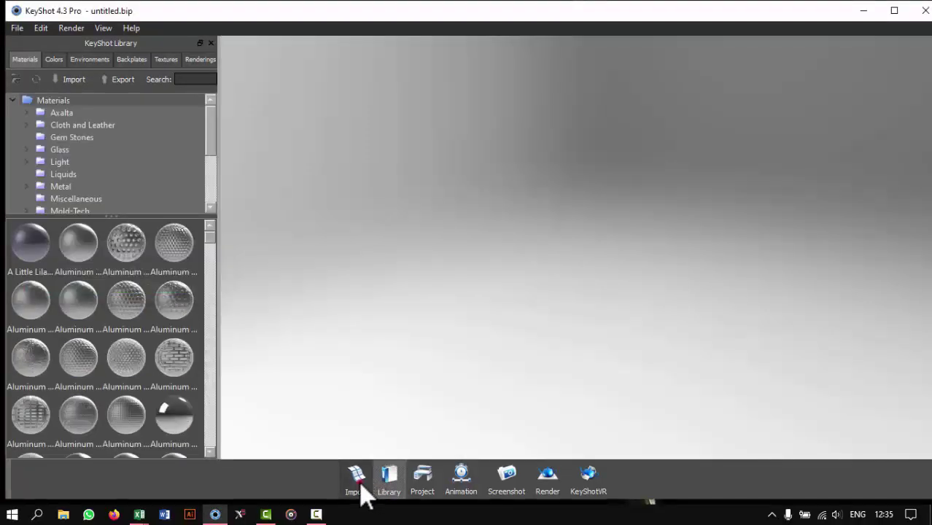
Import BOTTLE.STP from the Desktop with Center Geometry and Snap to Ground enabled.
click(360, 488)
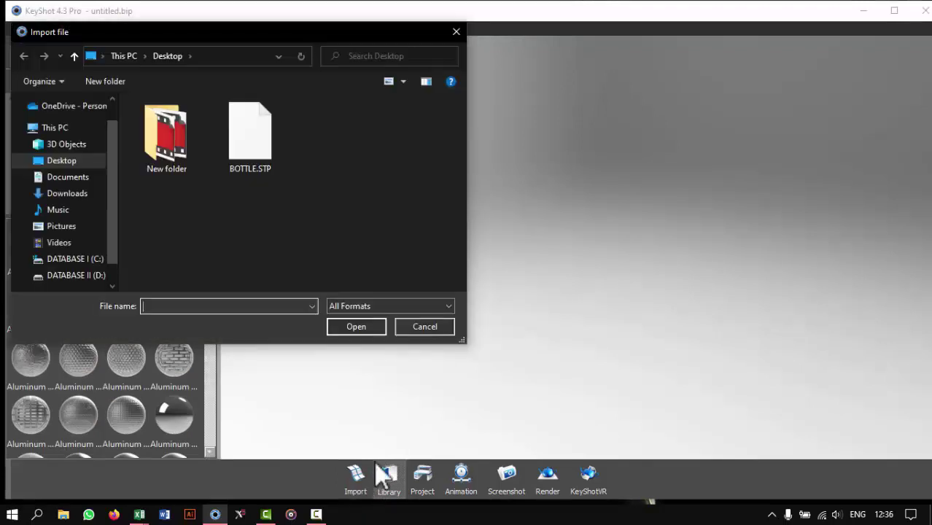
click(255, 132)
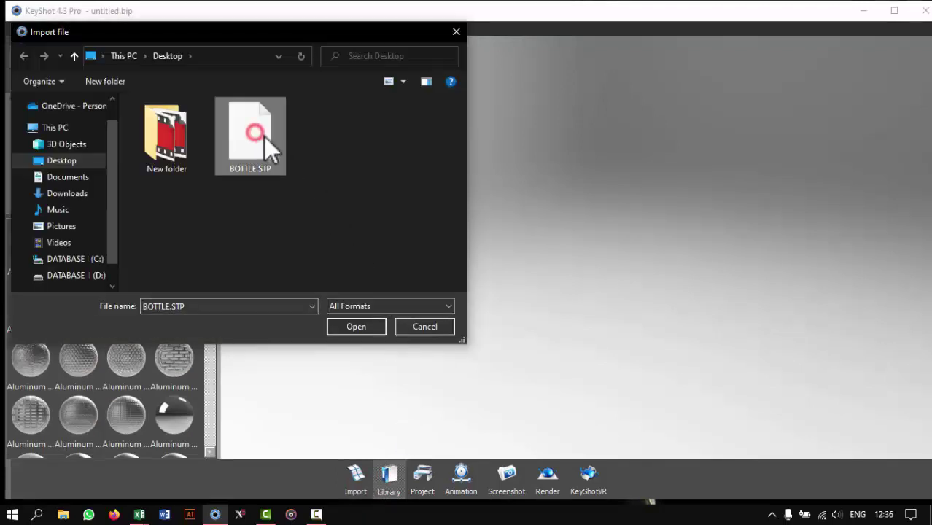
click(347, 327)
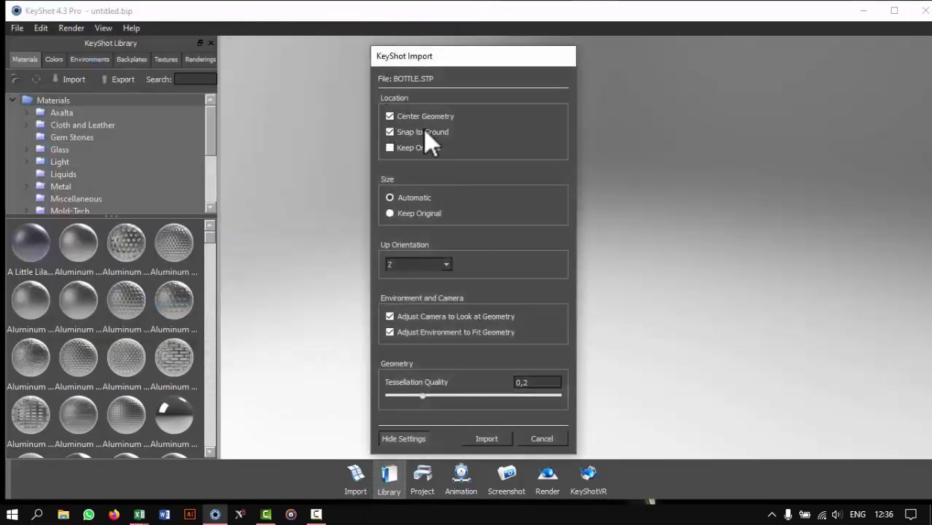
click(487, 439)
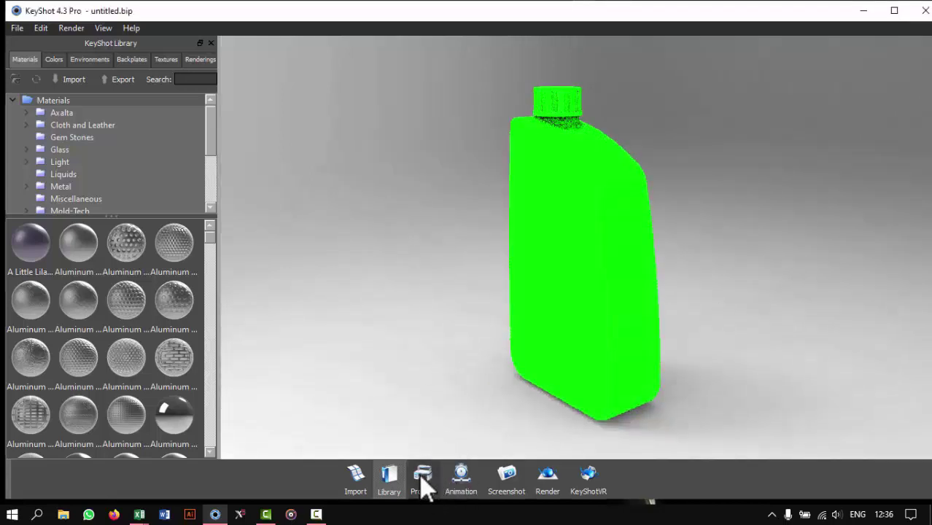
Select the BOTTLE group in the Scene panel and unlink its shared material.
click(423, 478)
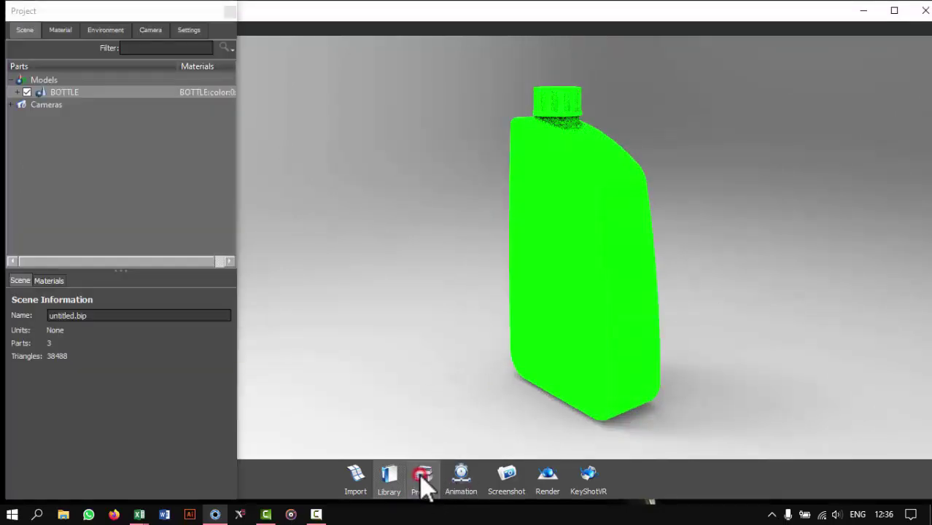
click(148, 88)
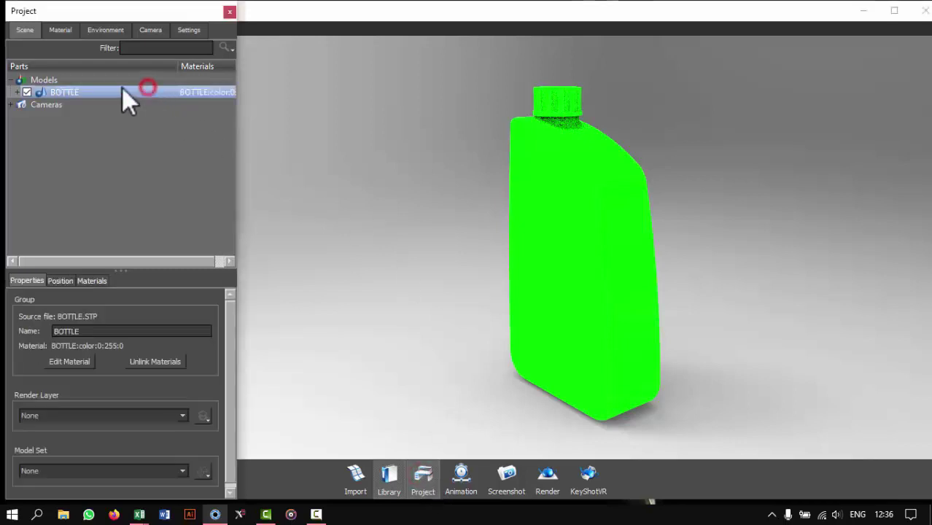
click(160, 359)
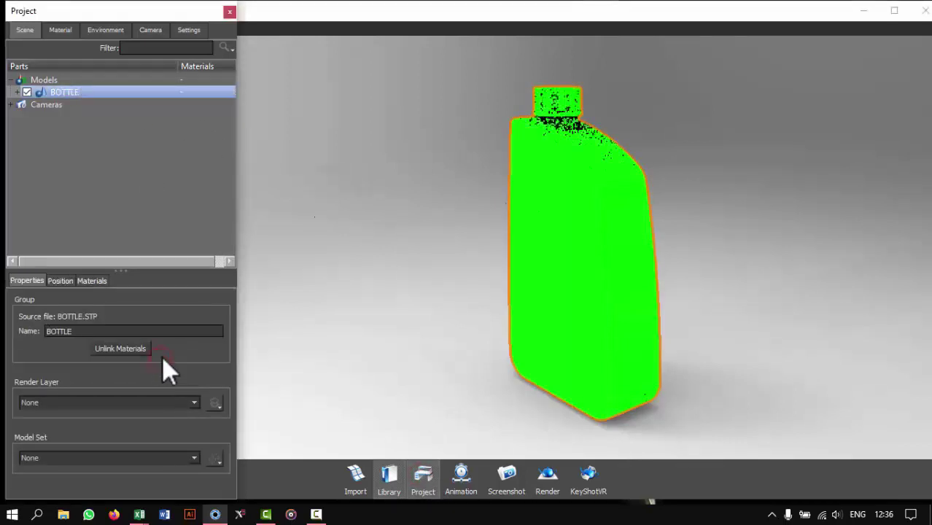
key(m)
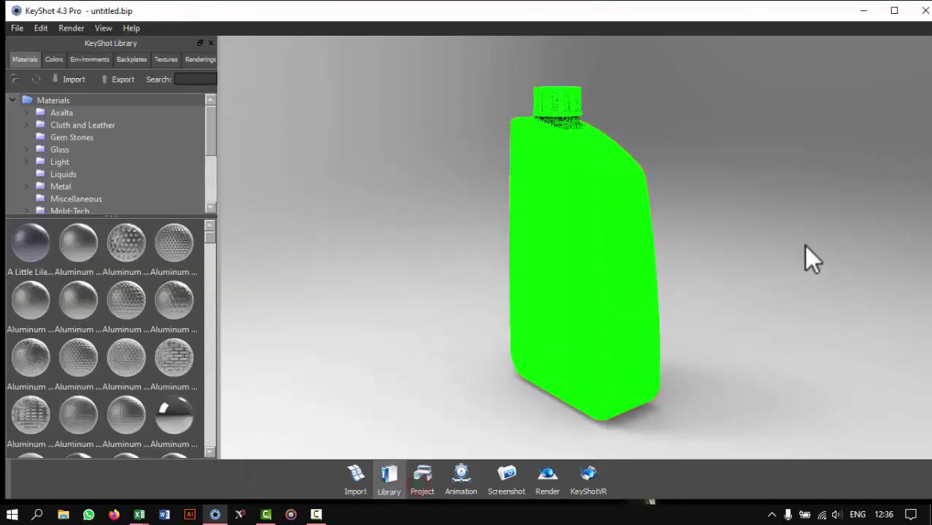
Orbit, zoom and pan the view so the bottle sits higher and larger in the viewport.
mouse_move(804, 246)
mouse_down()
mouse_move(578, 292)
mouse_move(468, 261)
mouse_move(389, 217)
mouse_move(556, 273)
mouse_move(592, 260)
mouse_move(585, 294)
mouse_move(638, 322)
mouse_move(574, 346)
mouse_up()
mouse_move(475, 340)
mouse_down()
mouse_move(669, 349)
mouse_move(508, 329)
mouse_move(620, 349)
mouse_move(675, 343)
mouse_move(553, 343)
mouse_move(468, 328)
mouse_move(518, 332)
mouse_move(537, 350)
mouse_move(570, 327)
mouse_move(576, 341)
mouse_up()
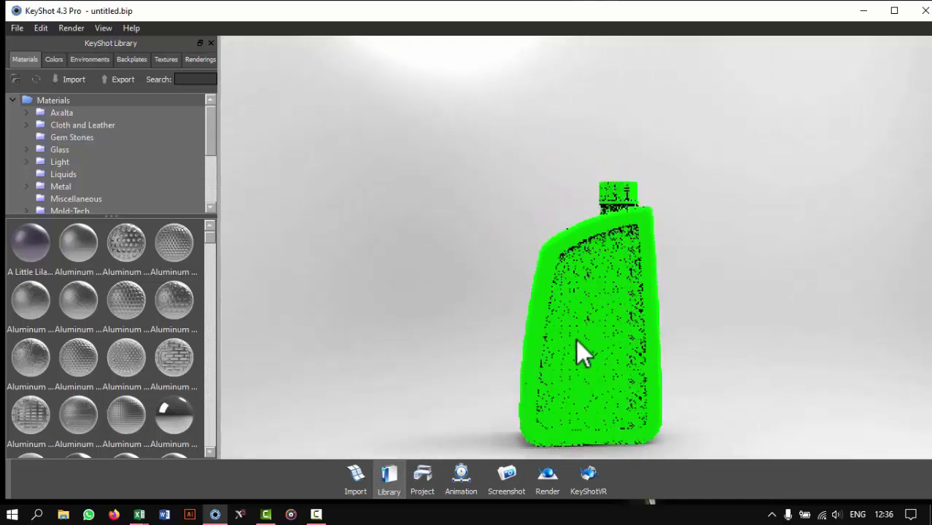
scroll(583, 332, down, 2)
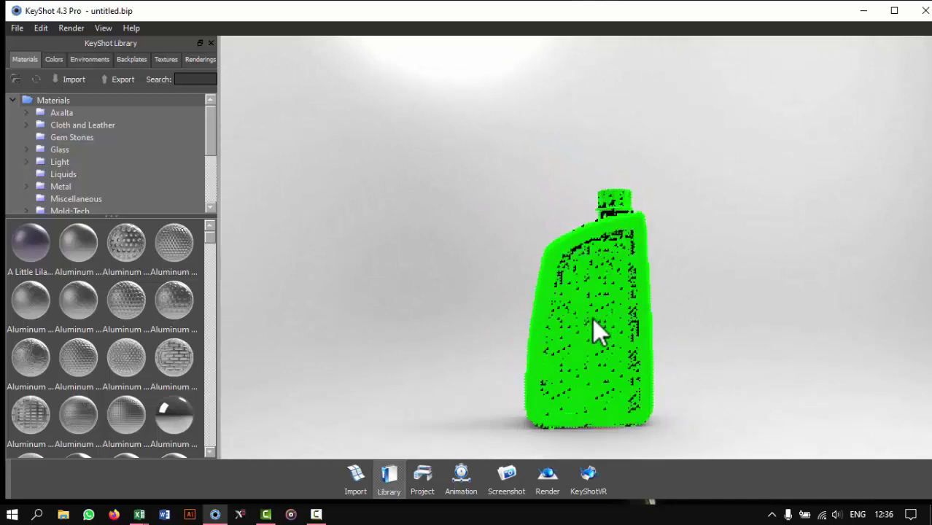
mouse_move(592, 318)
mouse_down()
mouse_move(628, 330)
mouse_move(614, 323)
mouse_up()
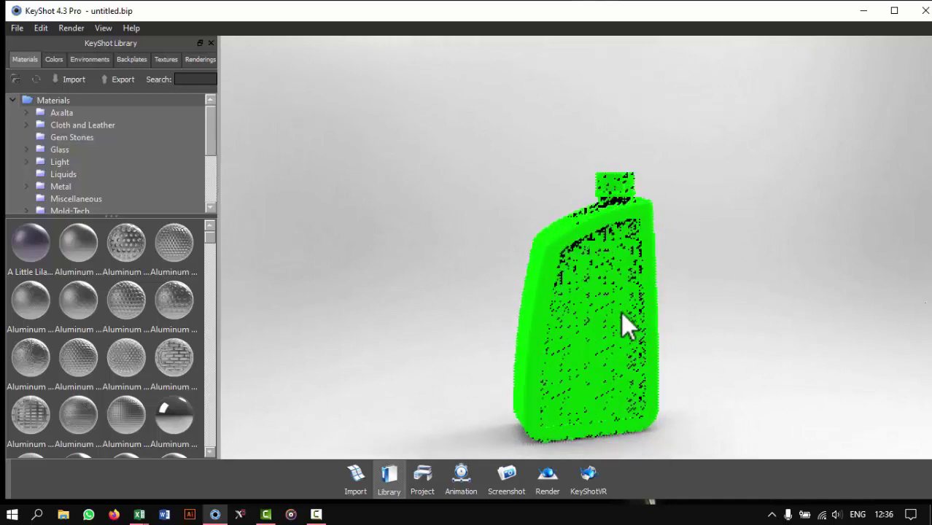
scroll(614, 323, up, 2)
middle_drag(614, 324, 614, 303)
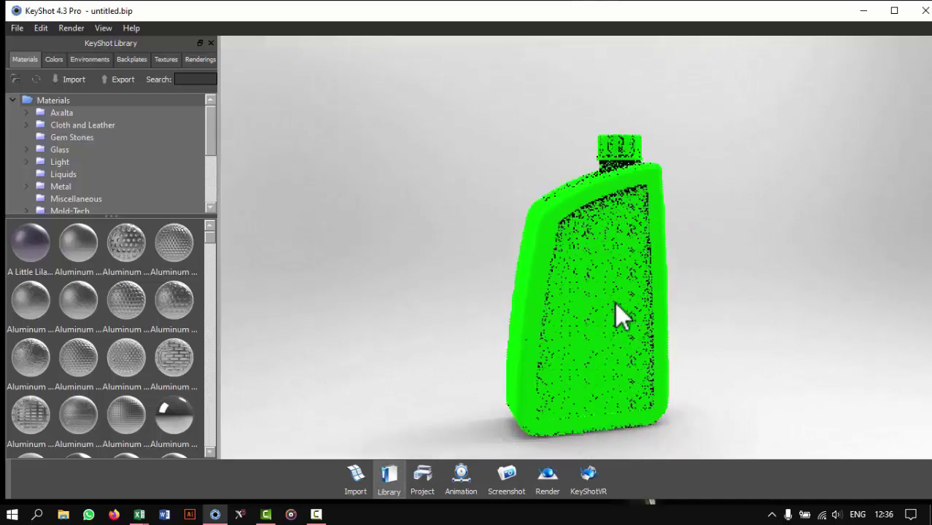
scroll(615, 304, up, 1)
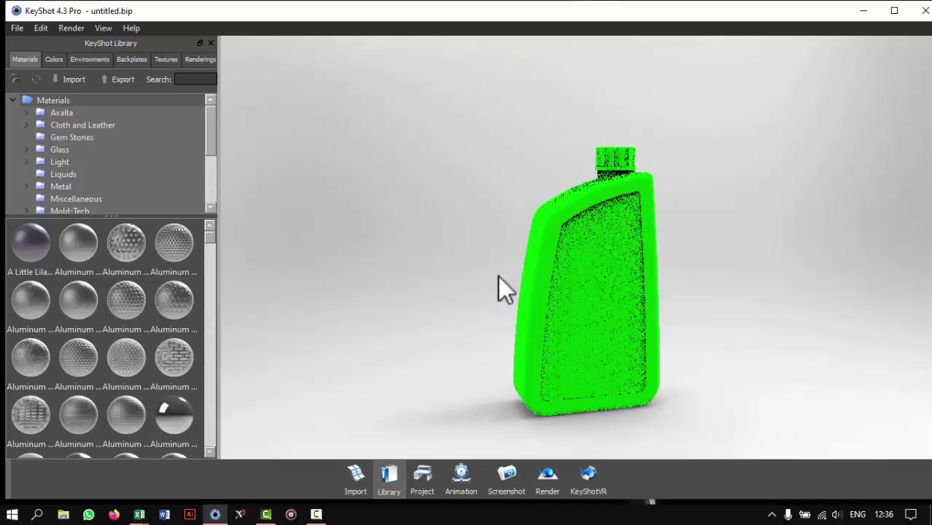
Apply Hard Rough grey plastic to the bottle body and Hard Rough blue to the cap.
scroll(55, 182, down, 2)
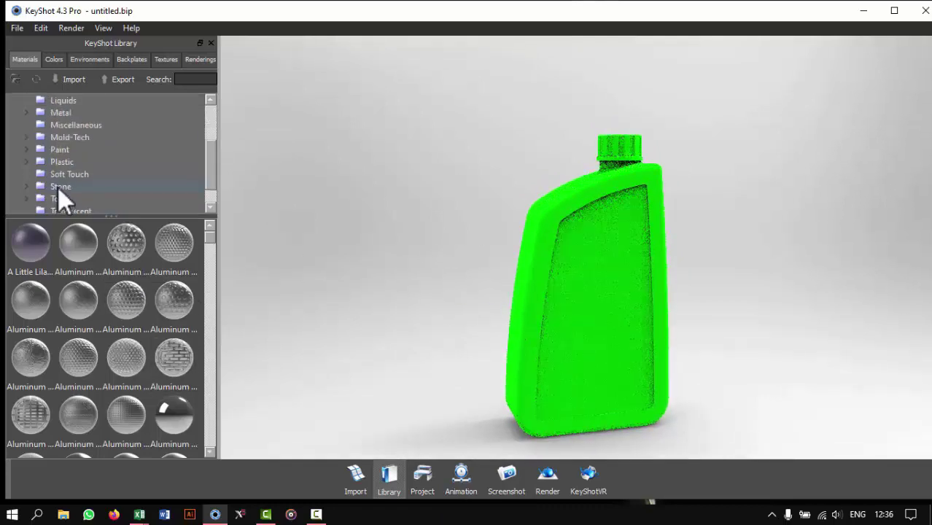
click(31, 163)
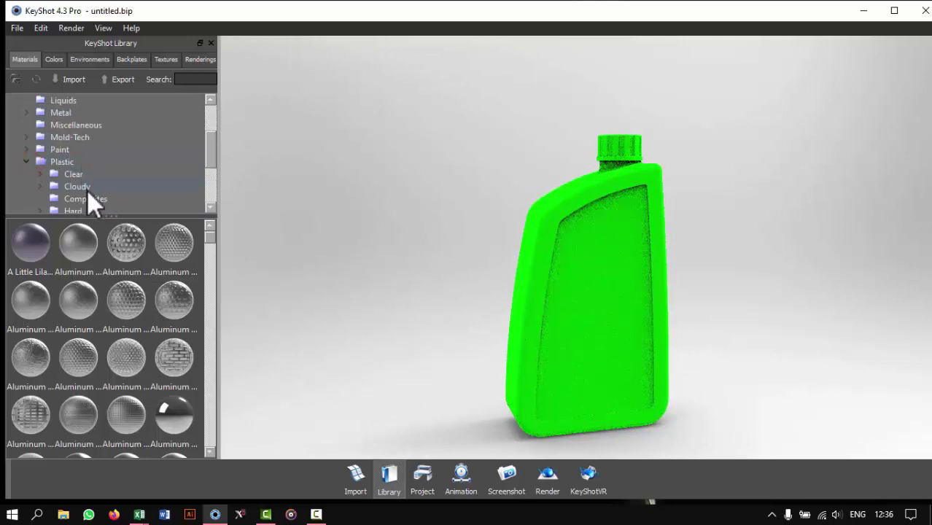
scroll(88, 191, down, 1)
click(67, 175)
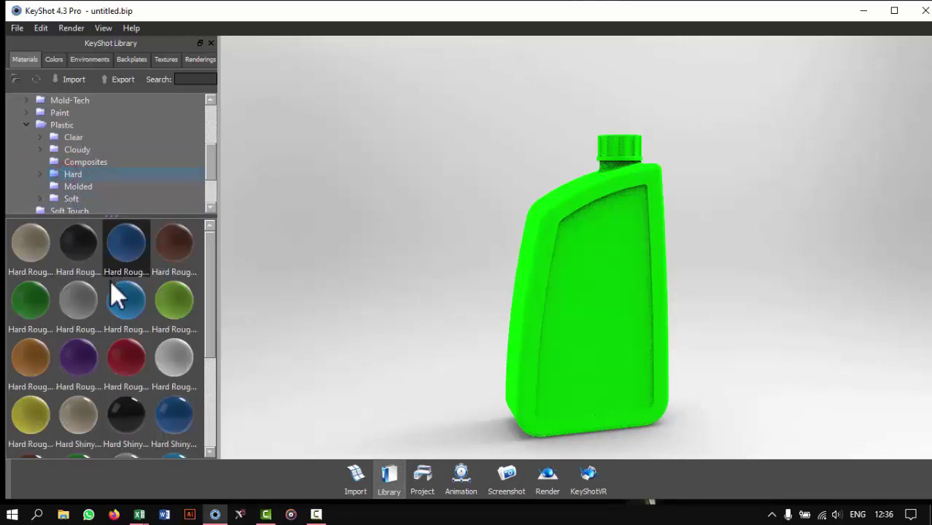
drag(79, 306, 605, 345)
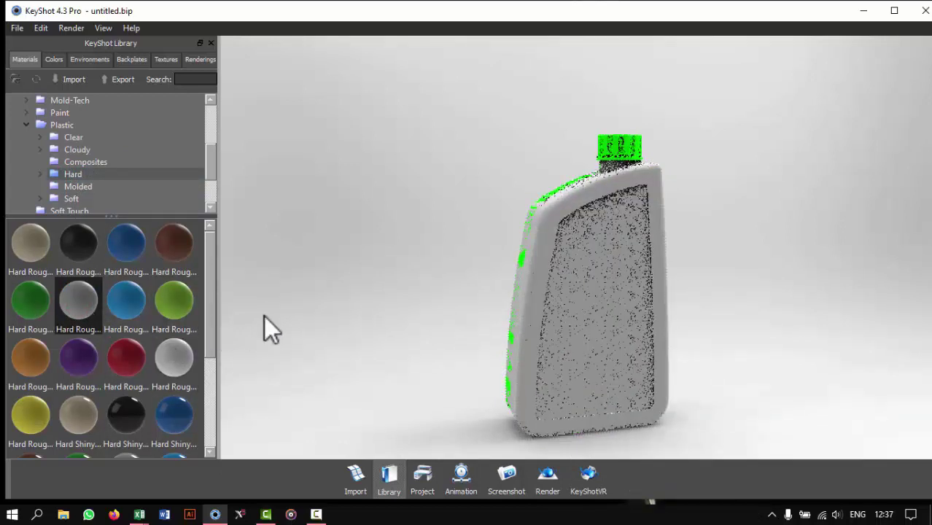
drag(79, 300, 544, 199)
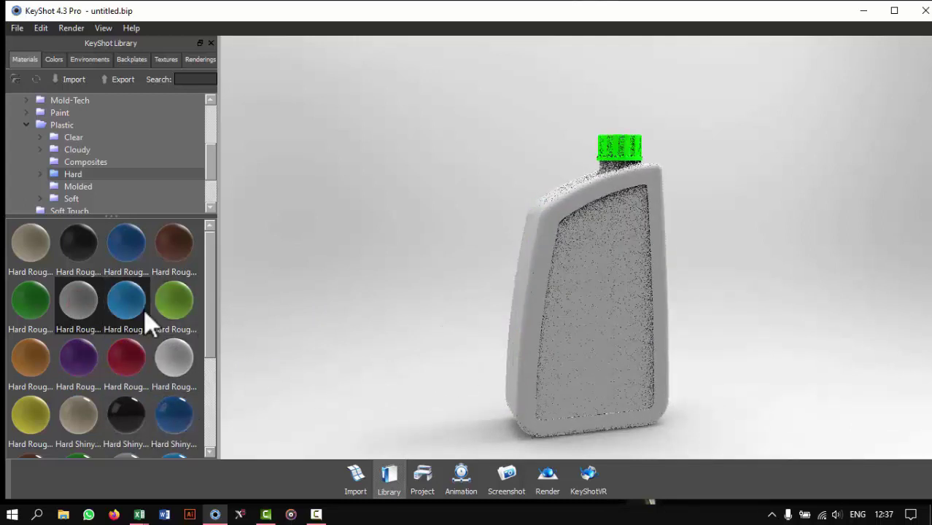
drag(133, 305, 626, 146)
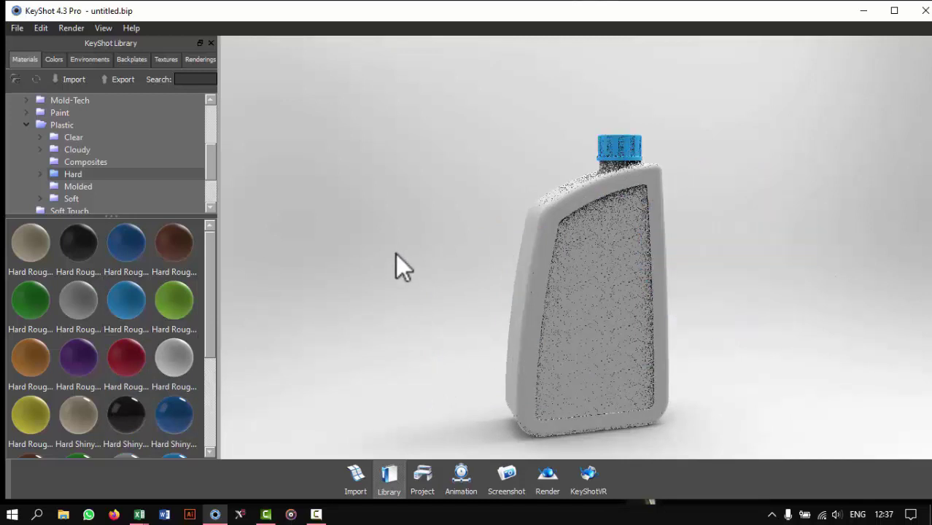
Orbit the view so the bottle faces front head-on.
mouse_move(395, 253)
mouse_down()
mouse_move(493, 302)
mouse_move(741, 283)
mouse_move(695, 312)
mouse_move(468, 337)
mouse_move(614, 364)
mouse_up()
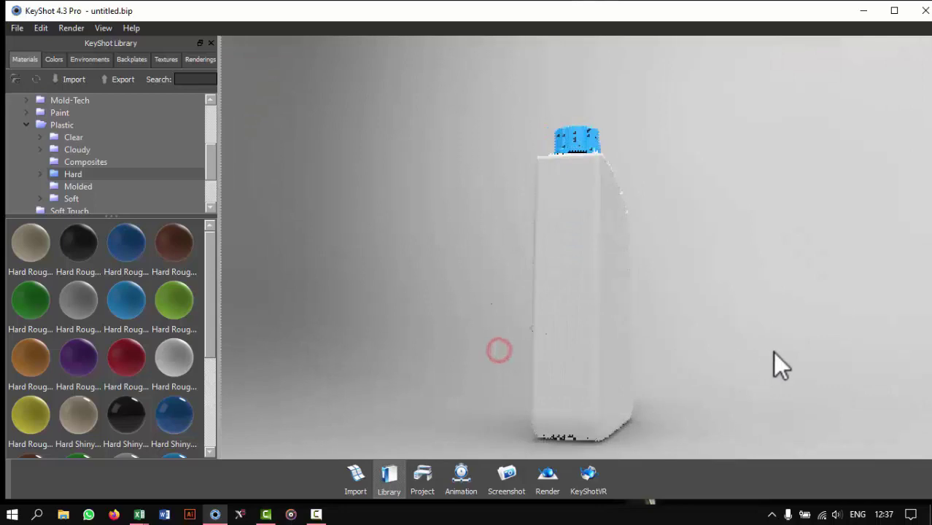
drag(556, 357, 624, 371)
mouse_move(749, 354)
mouse_down()
mouse_move(614, 370)
mouse_move(713, 364)
mouse_move(773, 380)
mouse_move(772, 394)
mouse_move(749, 386)
mouse_move(720, 354)
mouse_move(727, 388)
mouse_up()
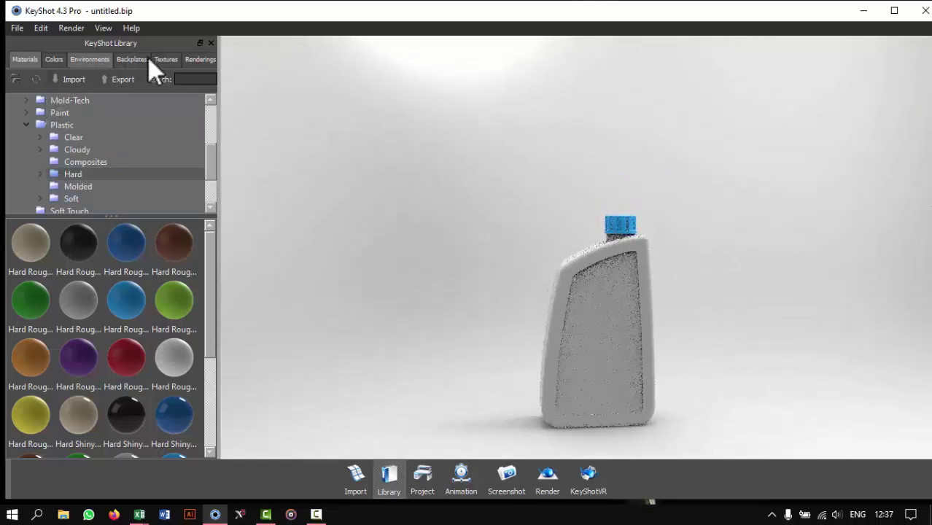
Add the ks_icon image as a label on the bottle front and open the bottle material's settings.
click(167, 59)
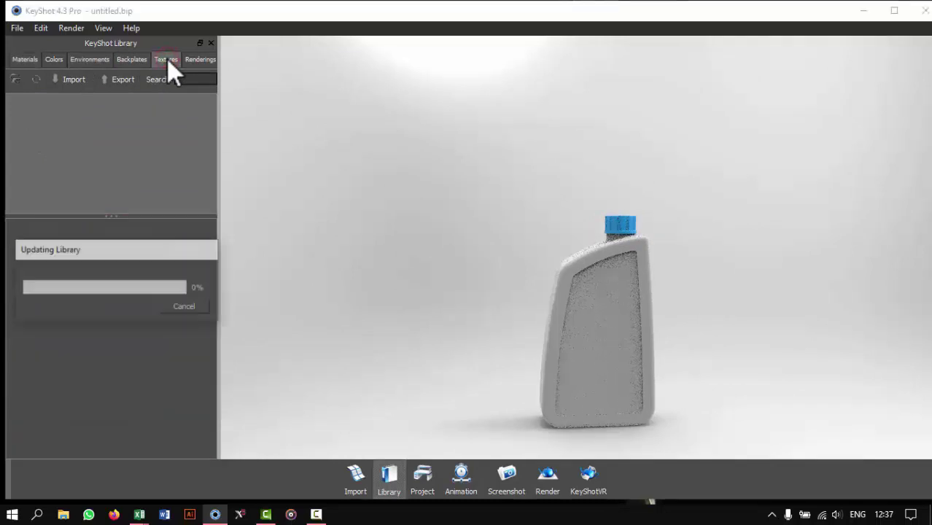
click(48, 112)
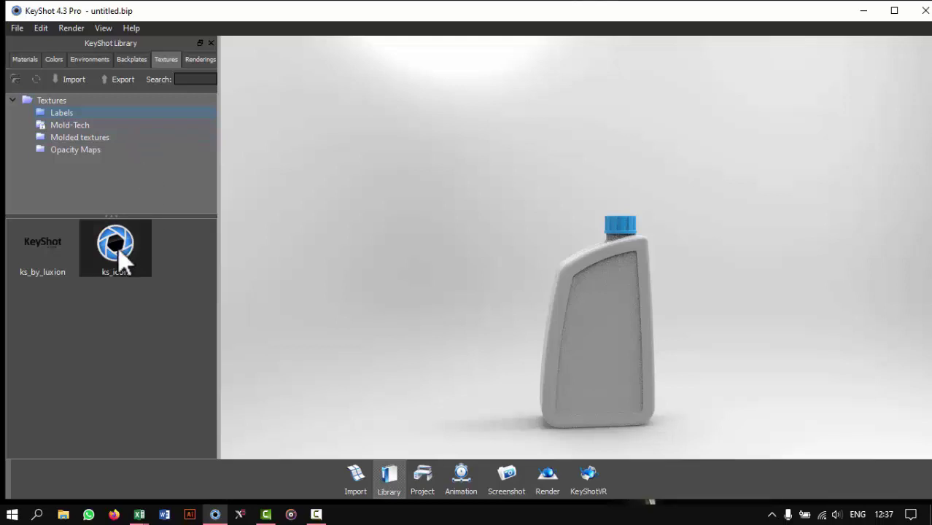
drag(119, 252, 600, 333)
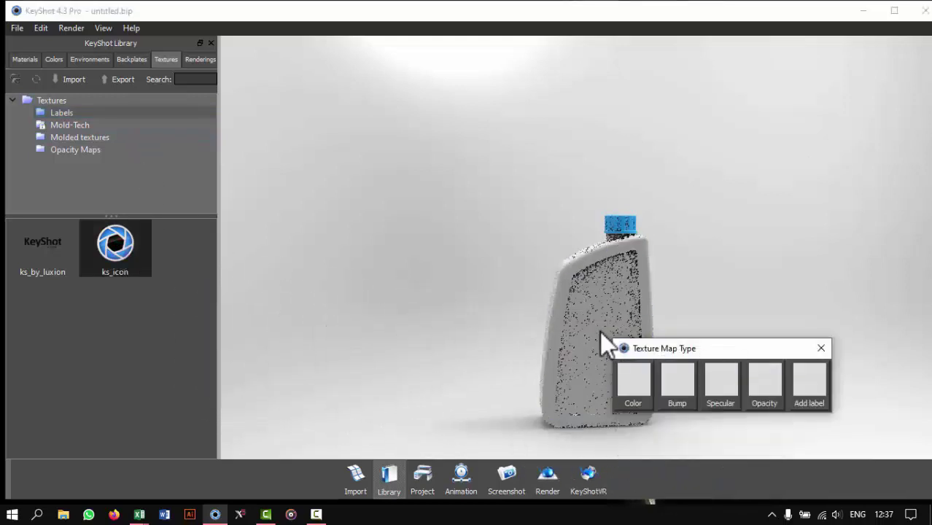
click(807, 384)
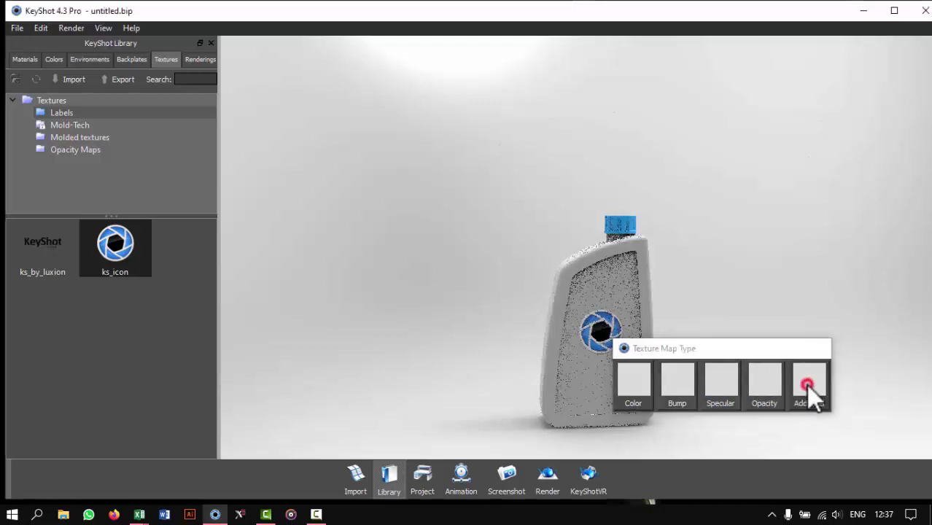
double_click(598, 329)
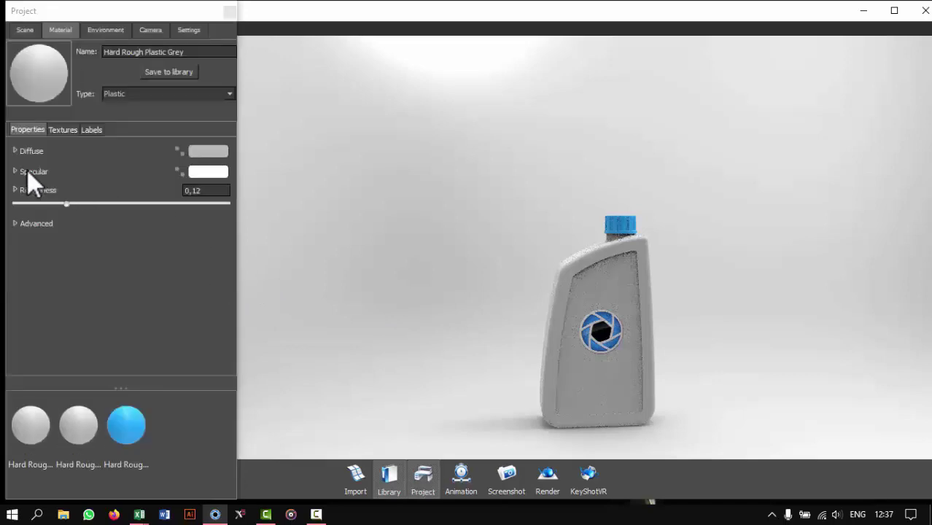
Centre the ks_icon label on the bottle's front panel and scale it to 1,31.
click(91, 130)
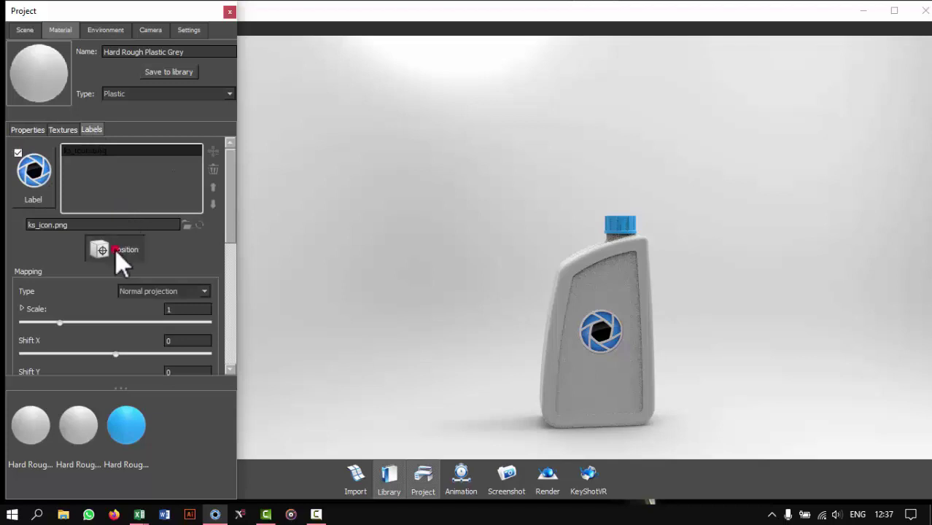
click(116, 252)
click(609, 332)
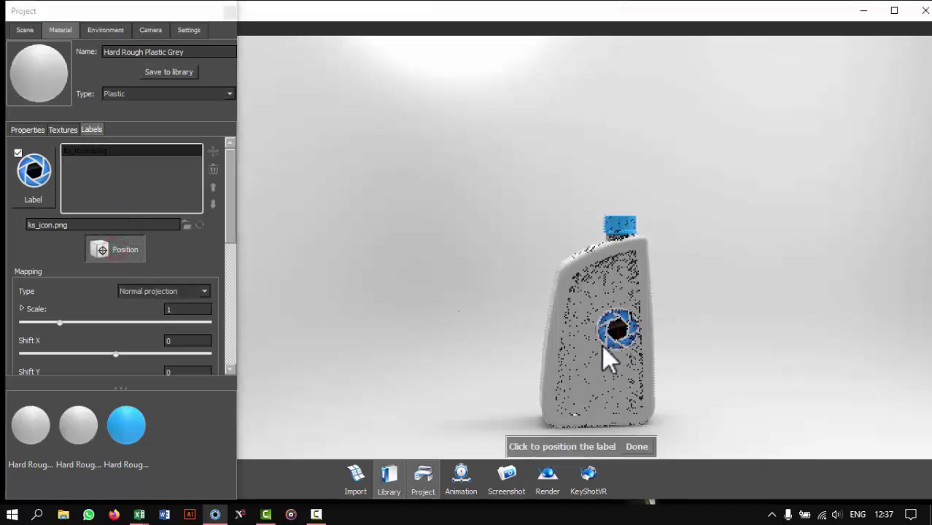
click(596, 331)
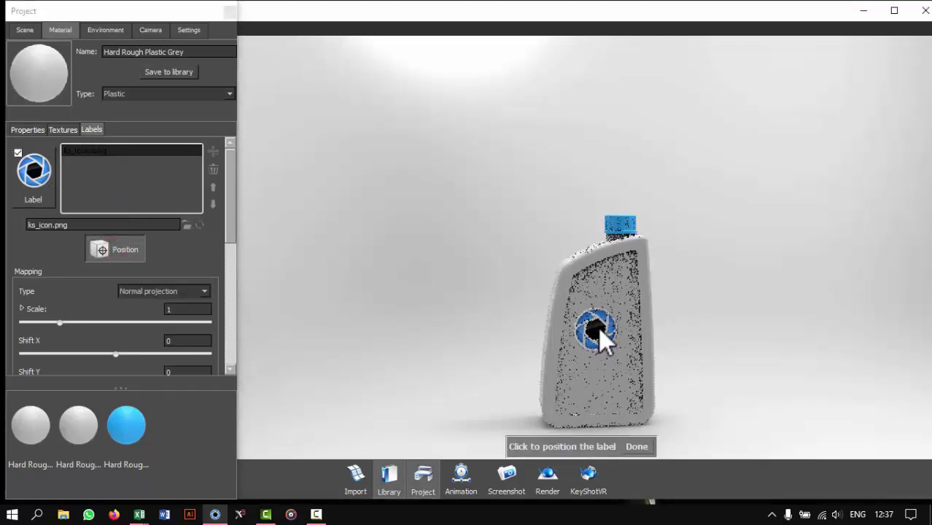
click(605, 327)
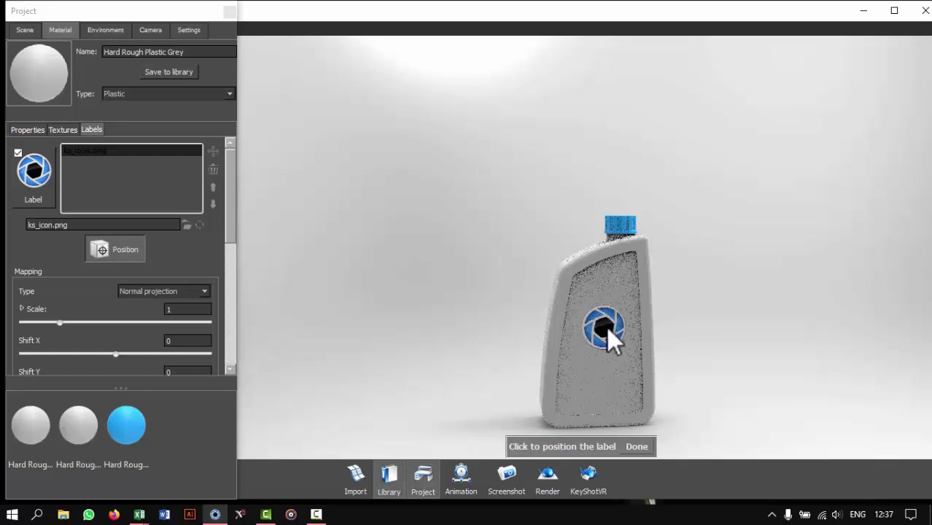
click(602, 327)
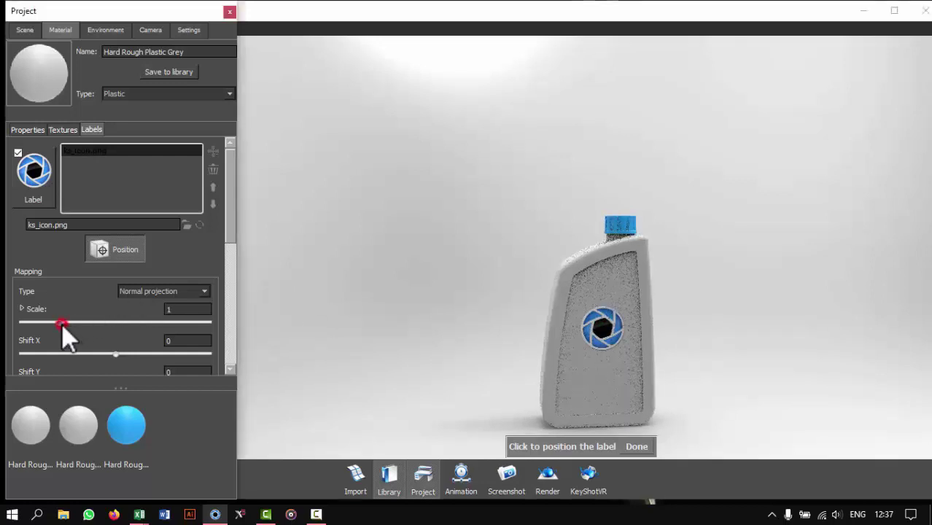
drag(62, 323, 73, 331)
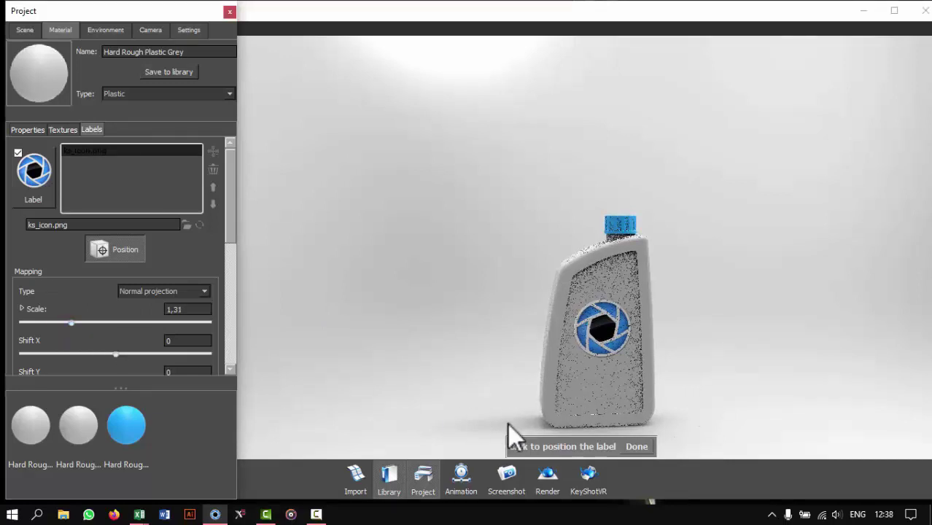
click(636, 446)
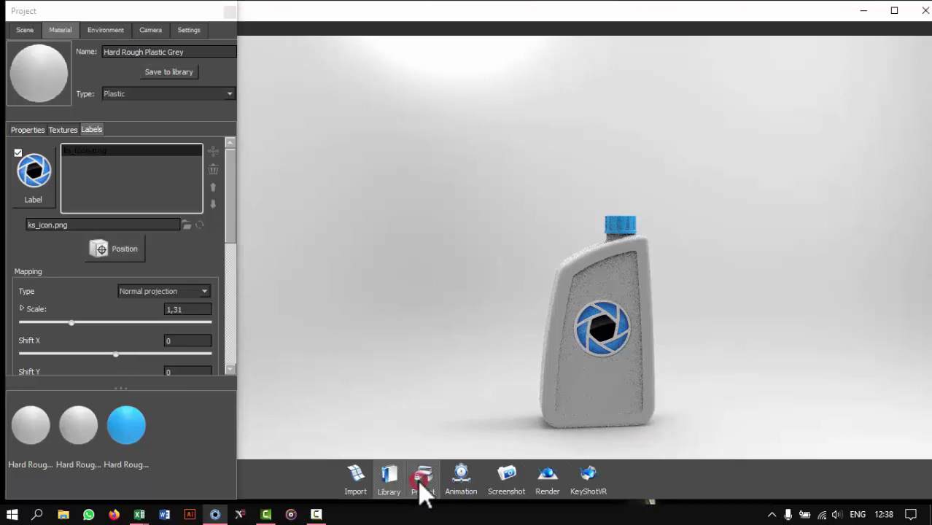
Add the ks_by_luxion logo to the bottle as a second label.
key(space)
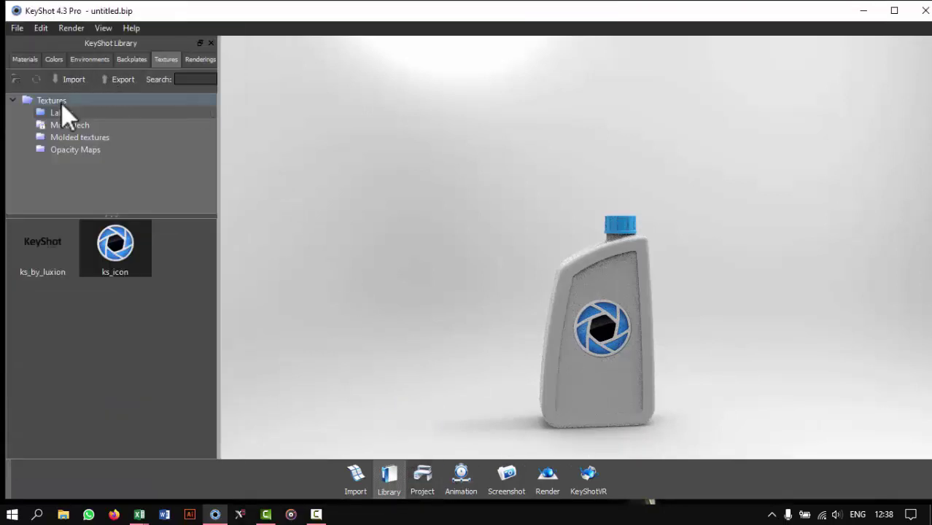
drag(35, 247, 600, 377)
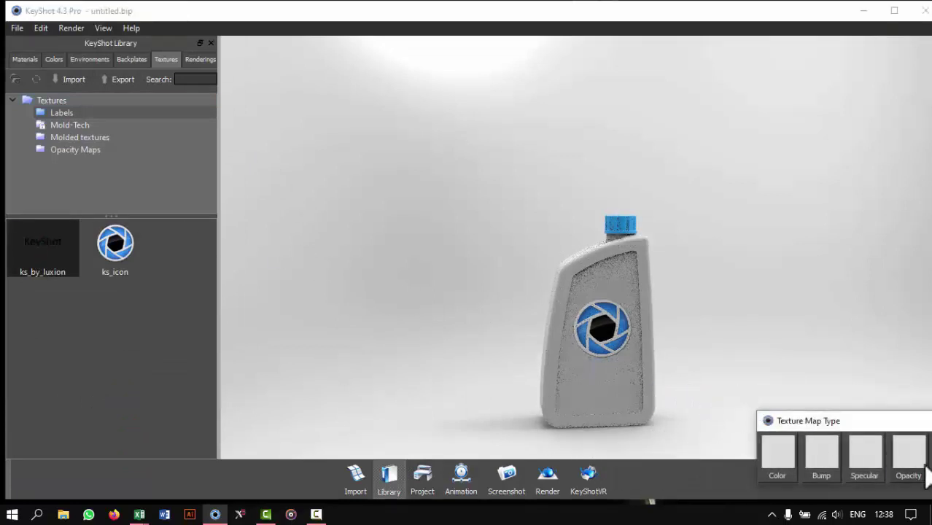
drag(863, 425, 704, 400)
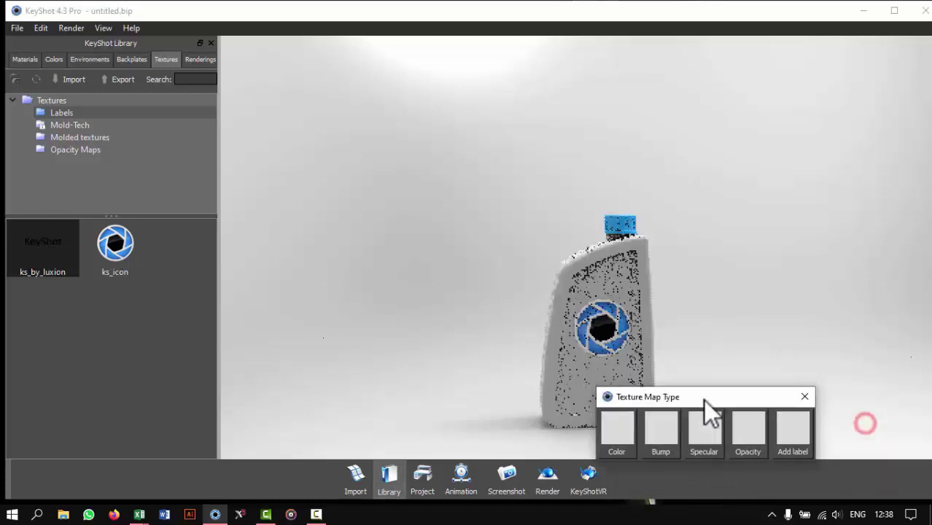
click(795, 438)
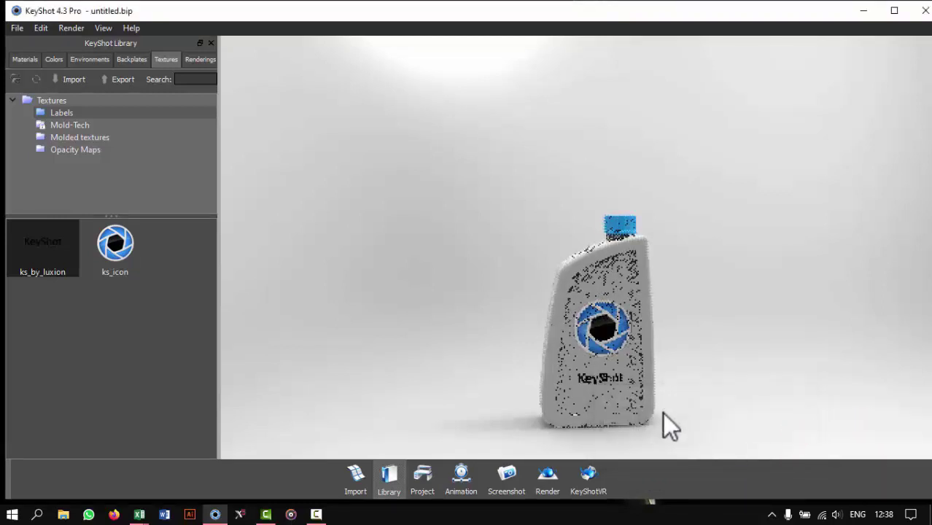
Zoom and orbit to show the KeyShot label below the icon, then open its label settings.
scroll(663, 413, up, 3)
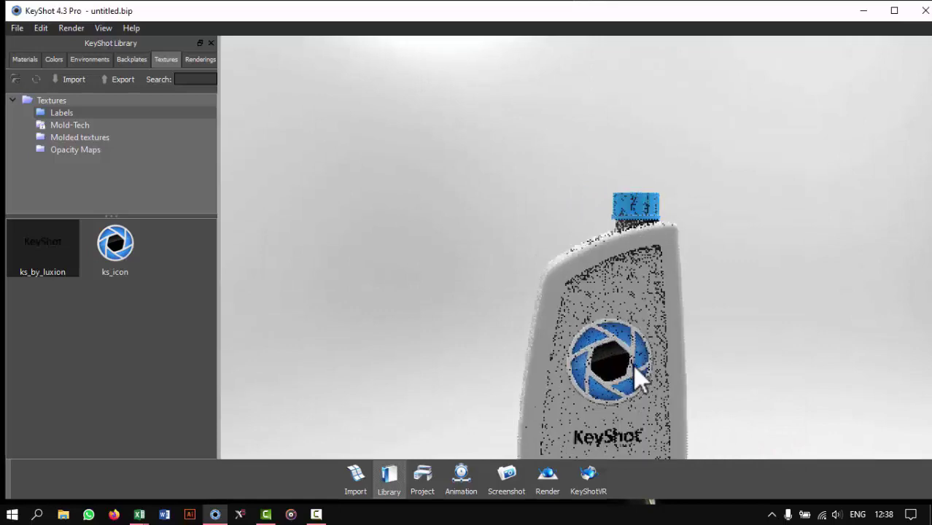
scroll(621, 353, down, 1)
scroll(627, 399, up, 3)
scroll(627, 399, up, 2)
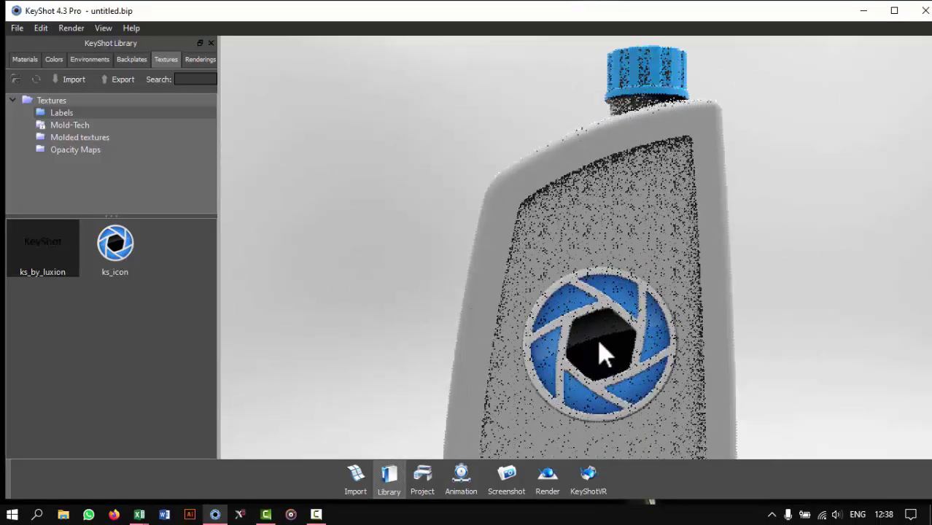
drag(592, 321, 576, 391)
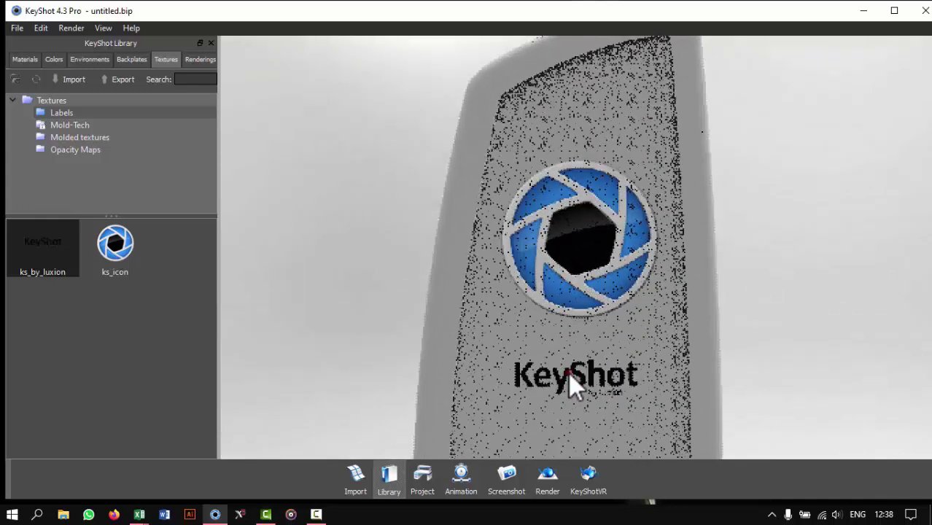
double_click(570, 375)
Position the KeyShot text label centred just below the icon.
click(137, 244)
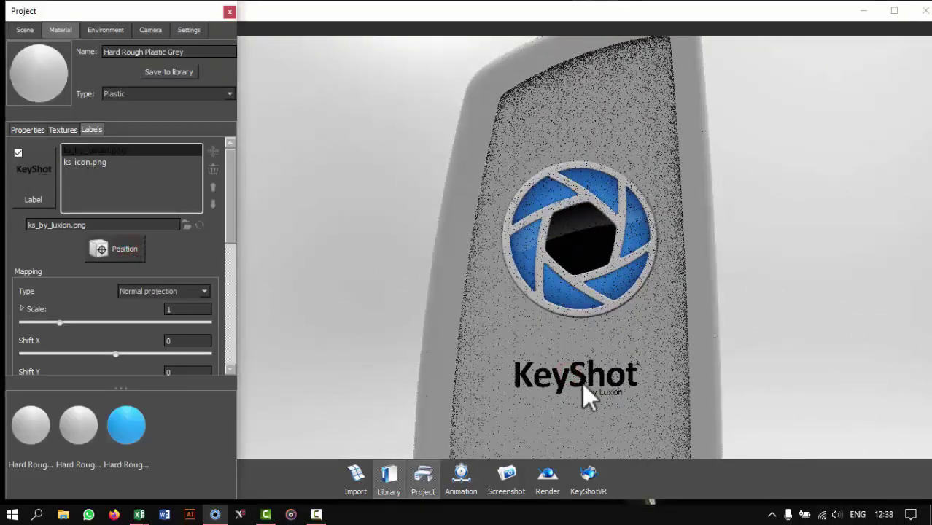
click(562, 345)
click(552, 351)
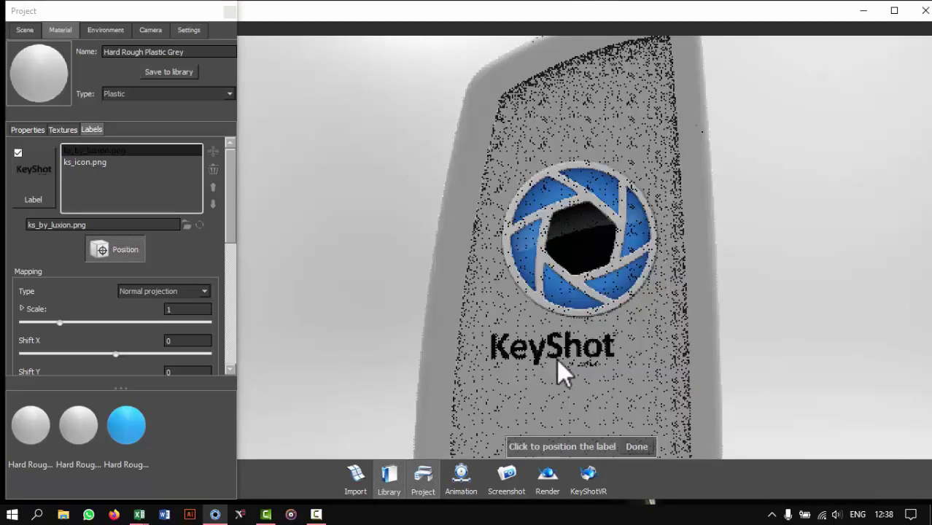
click(561, 363)
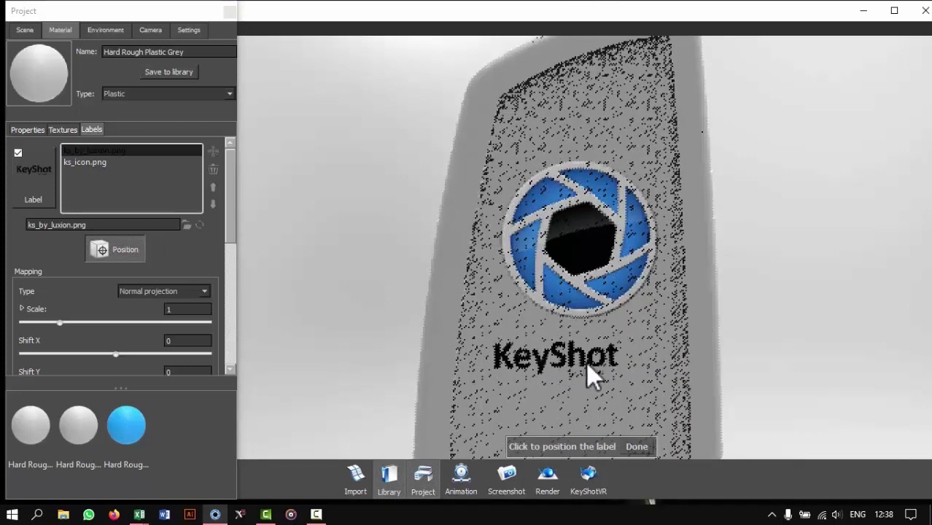
click(587, 365)
click(581, 366)
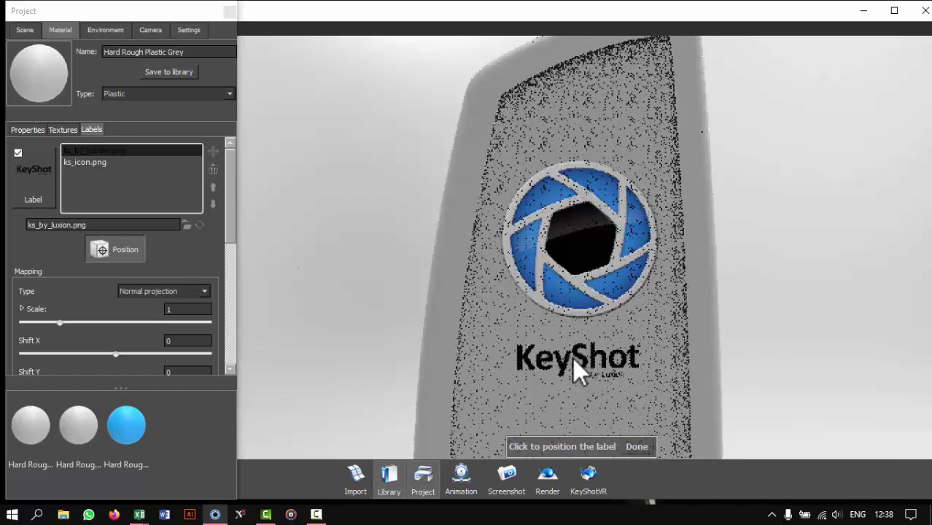
Enlarge the KeyShot text label to scale 1.31 and finish placement.
click(62, 321)
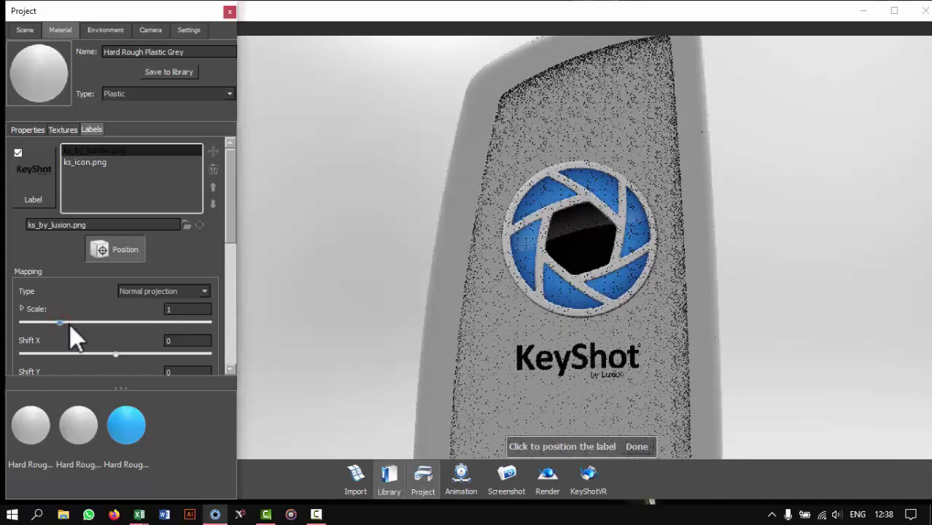
drag(70, 323, 72, 325)
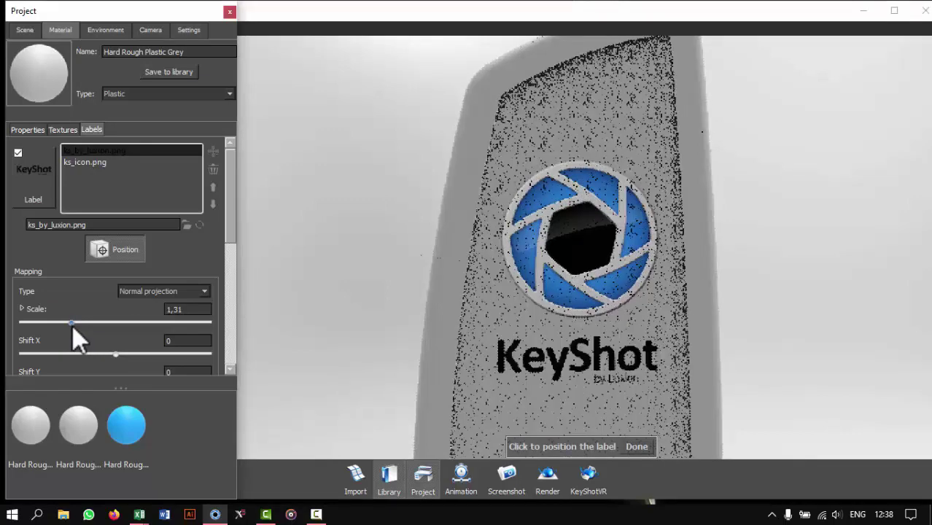
scroll(693, 337, down, 1)
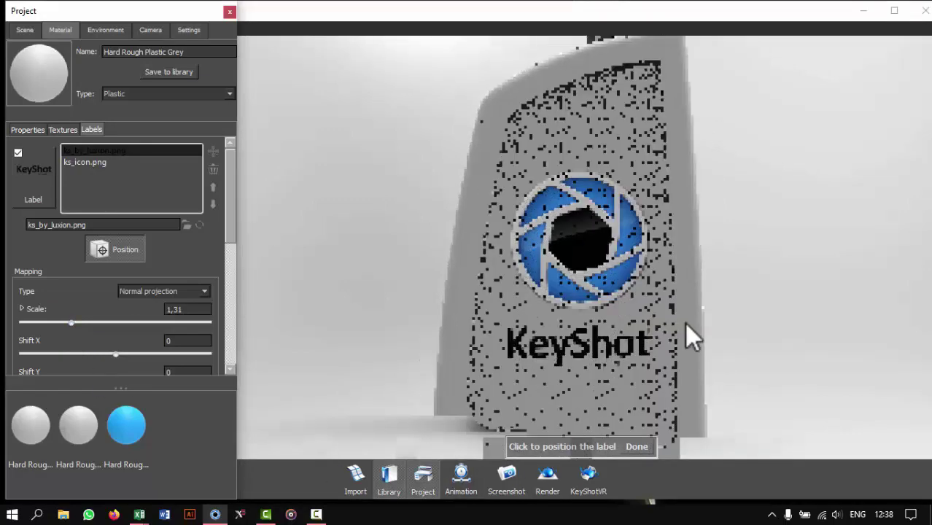
scroll(729, 328, down, 2)
click(745, 326)
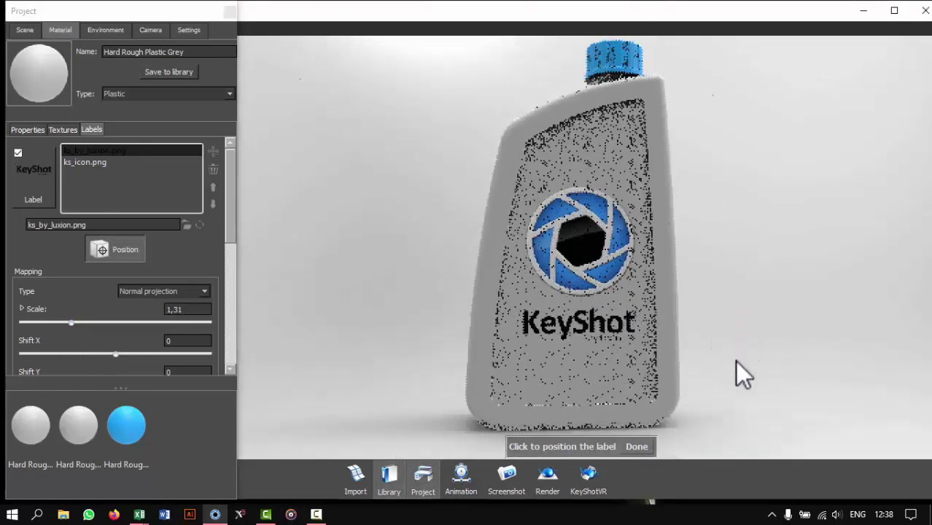
click(640, 447)
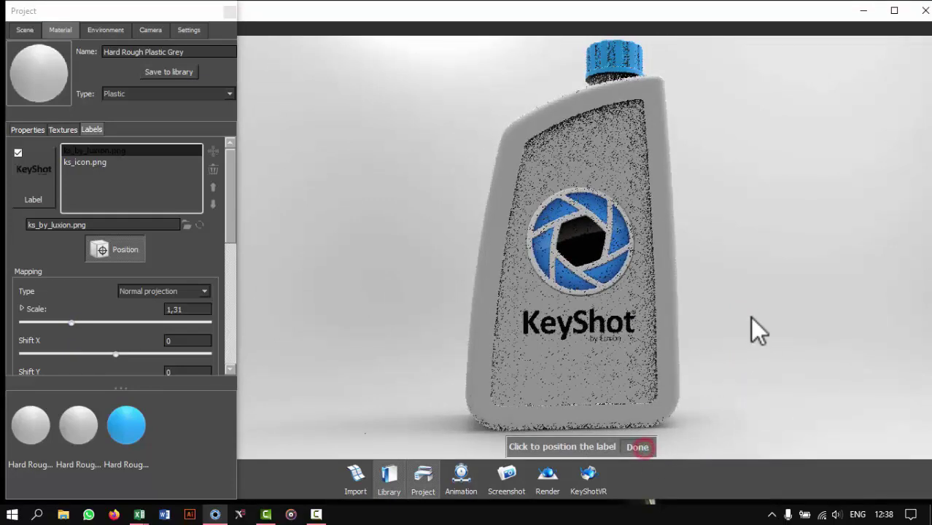
Close the material settings and return to the Library's label textures.
mouse_move(750, 316)
mouse_down()
mouse_move(720, 366)
mouse_move(789, 360)
mouse_move(805, 370)
mouse_move(770, 349)
mouse_move(717, 374)
mouse_move(719, 367)
mouse_up()
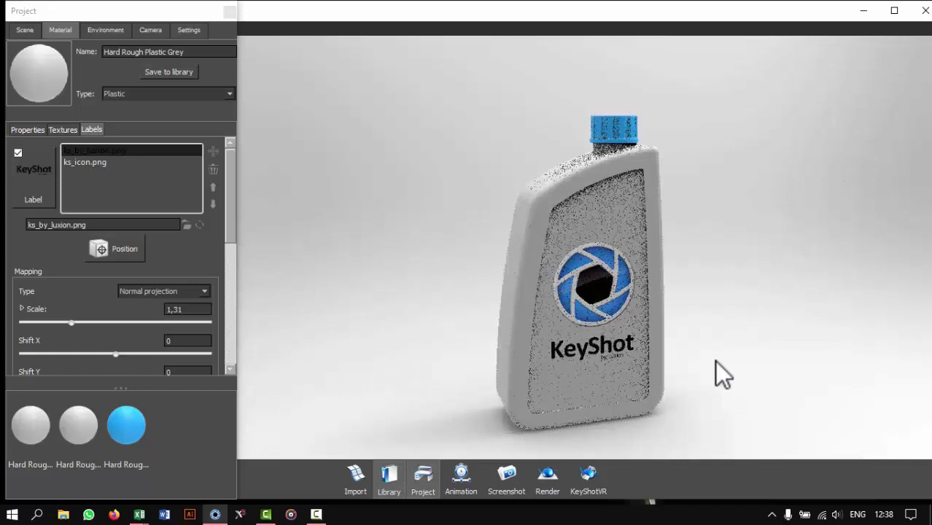
click(715, 363)
click(426, 482)
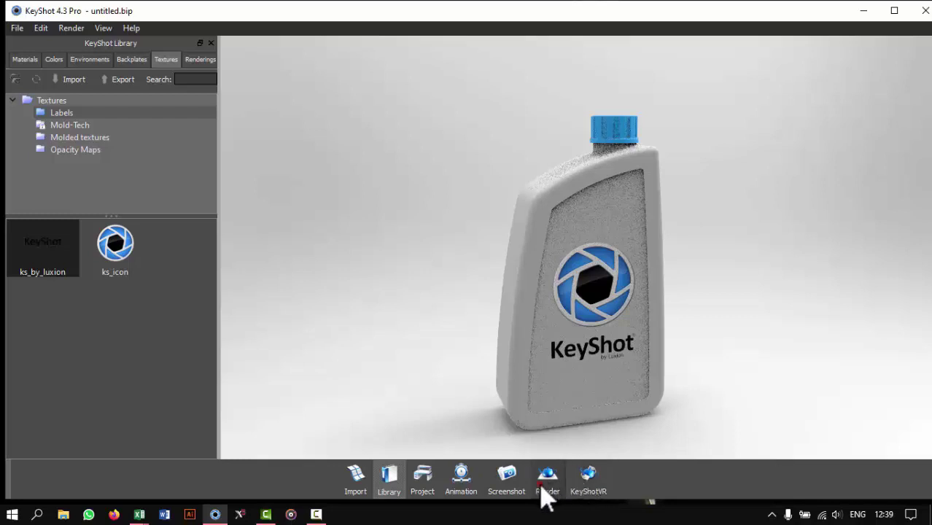
Set the render output folder to the Desktop.
click(541, 487)
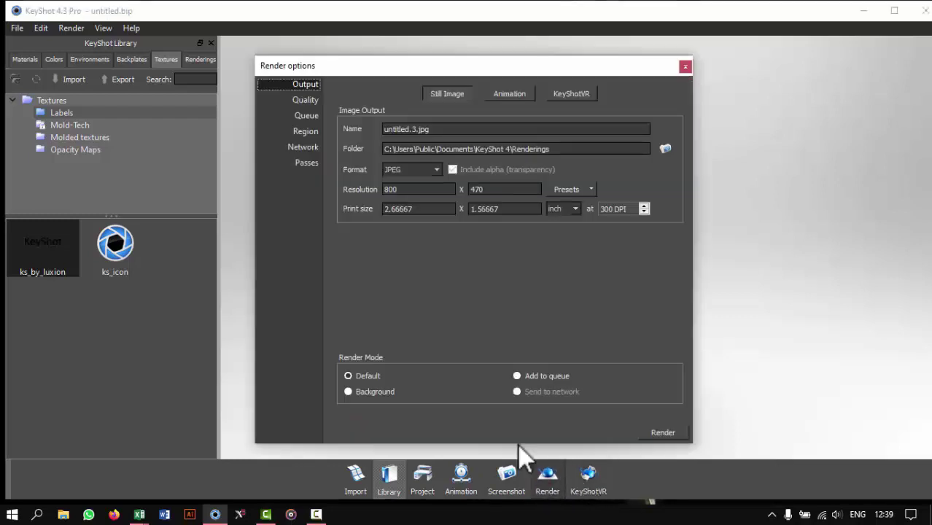
click(664, 149)
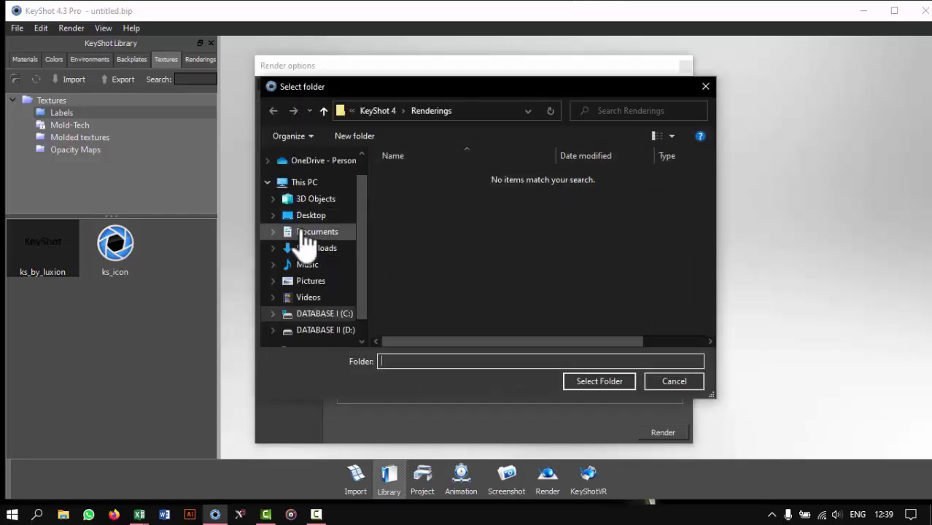
click(312, 215)
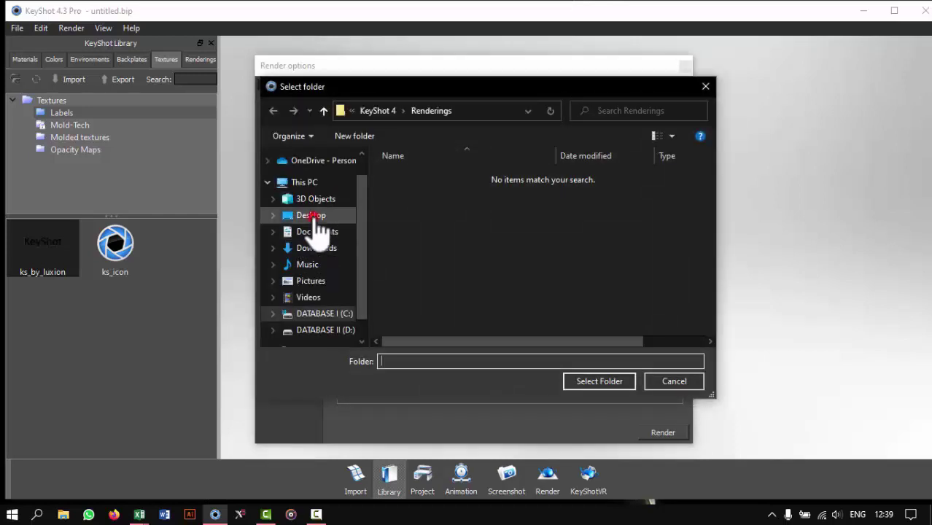
click(593, 380)
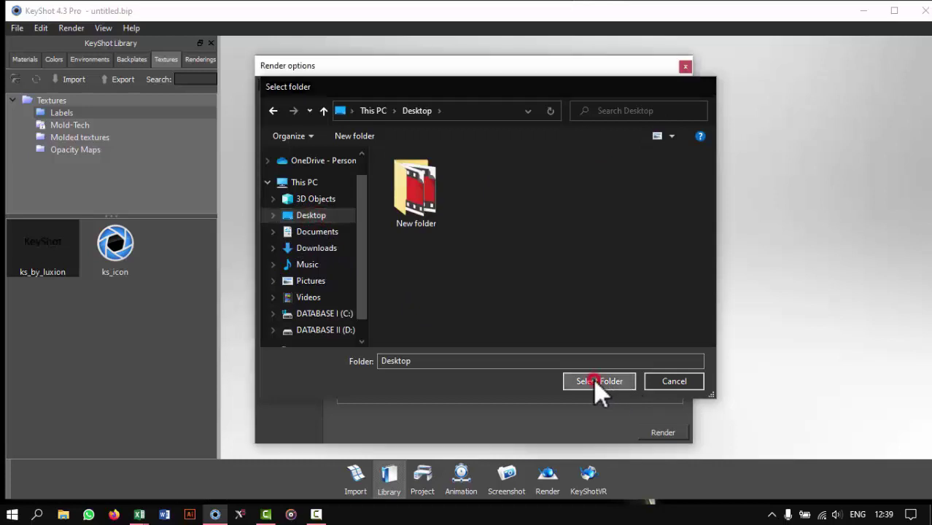
Choose the 1280 x 752 resolution preset and start the render.
click(561, 186)
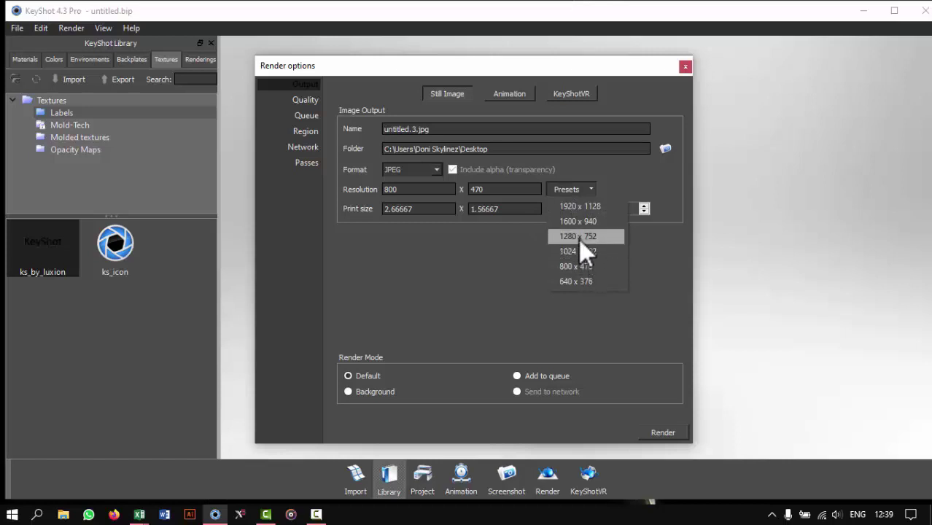
click(579, 238)
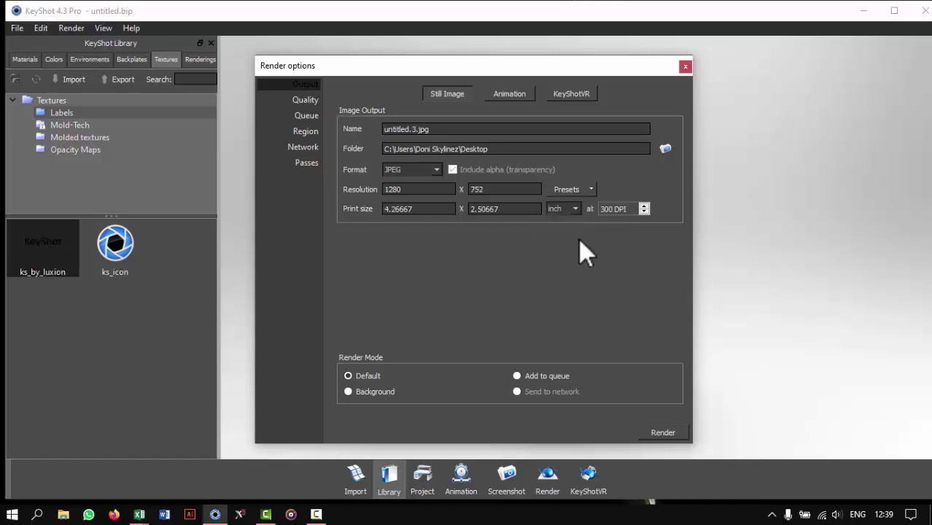
click(662, 434)
Let the render finish, then close the render windows and KeyShot, discarding scene changes.
drag(707, 175, 488, 4)
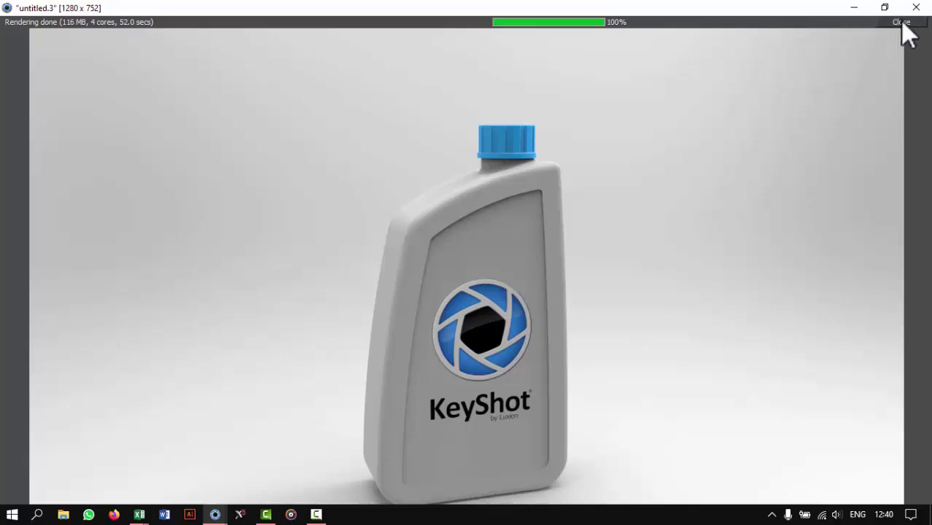
click(900, 21)
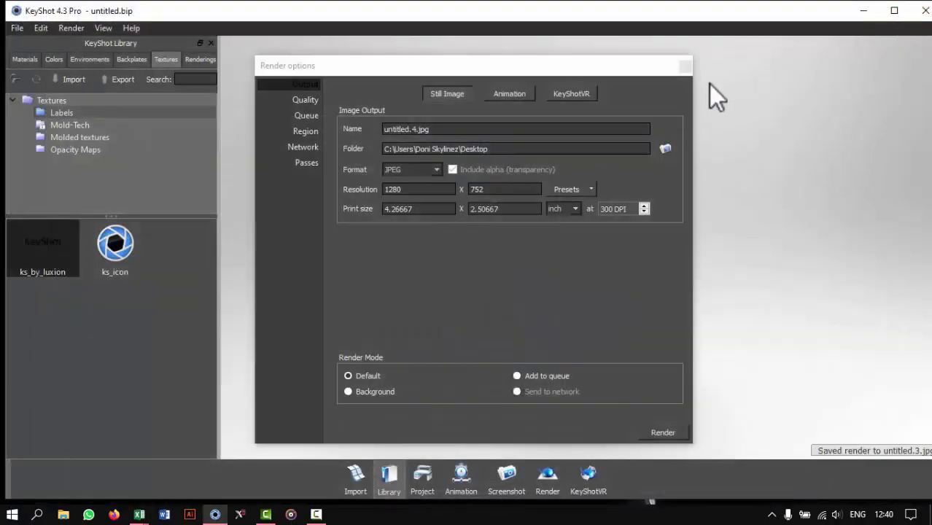
click(685, 68)
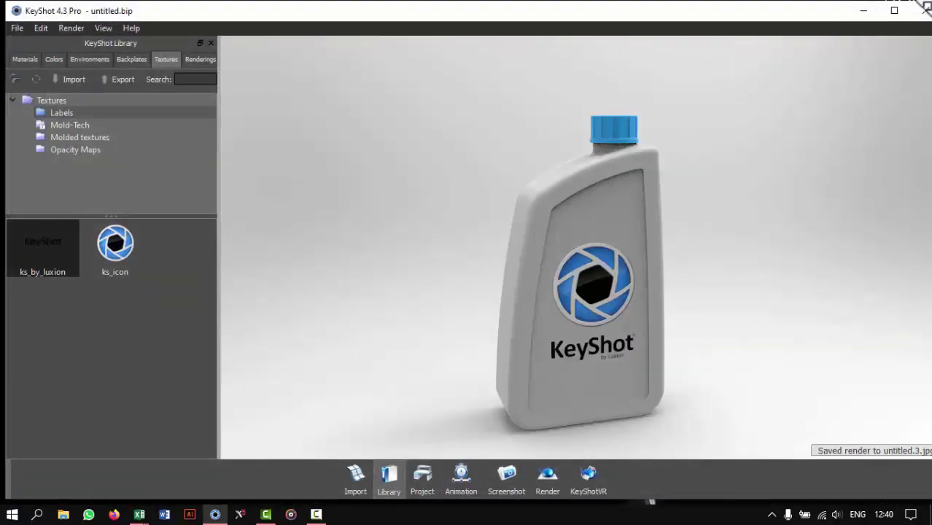
click(924, 14)
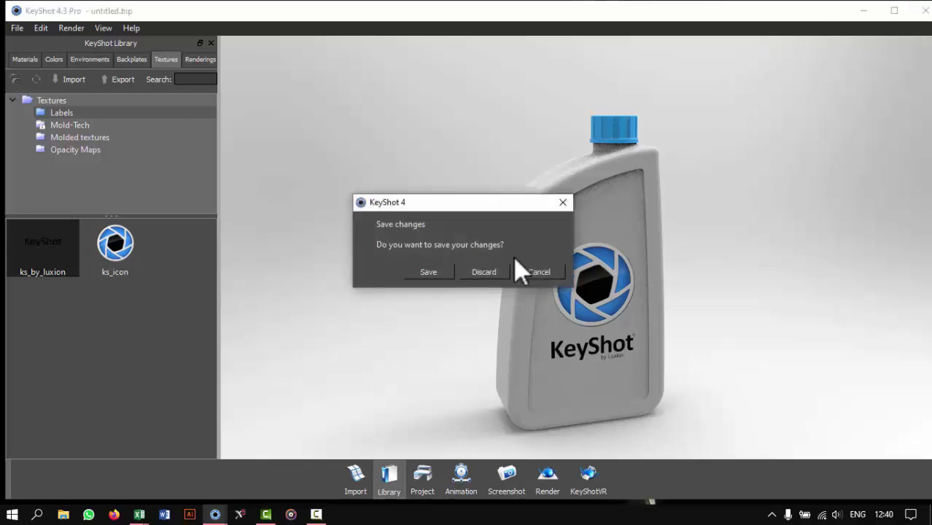
click(492, 274)
mouse_move(37, 241)
mouse_down()
mouse_move(493, 224)
mouse_move(475, 226)
mouse_up()
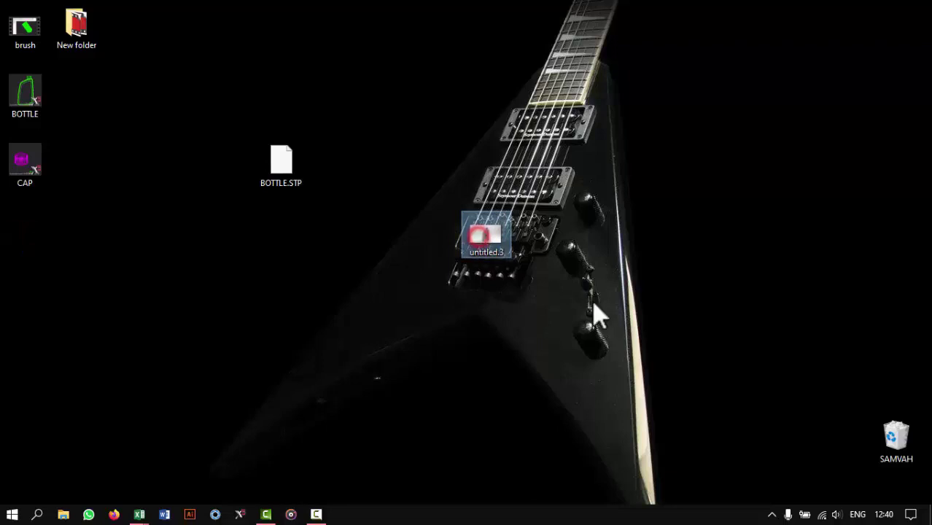
Open untitled.3.jpg from the desktop in Photos and zoom in and back out.
double_click(495, 215)
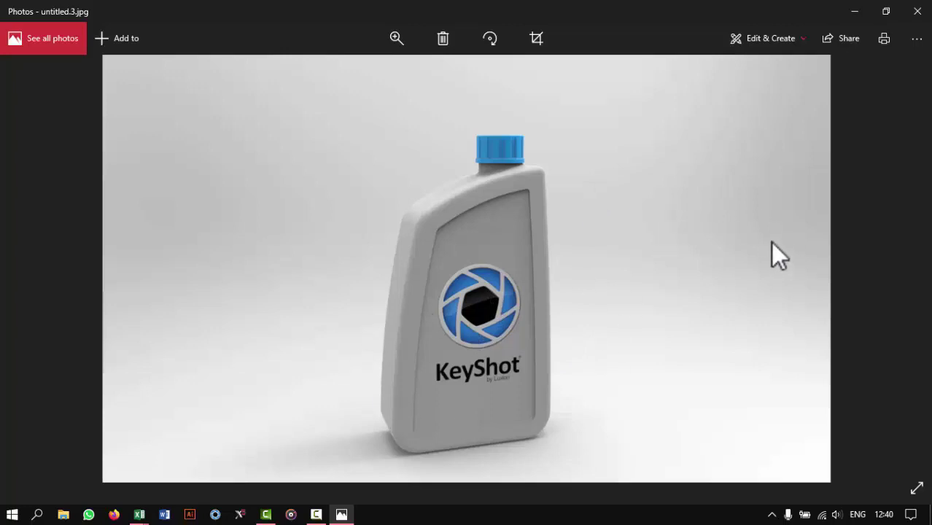
scroll(538, 248, up, 2)
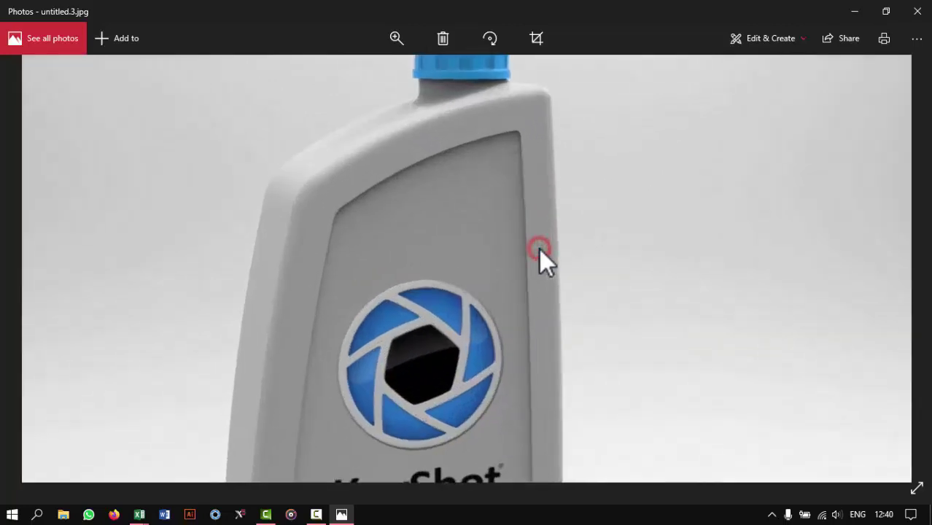
scroll(539, 249, down, 3)
scroll(539, 249, up, 3)
scroll(530, 267, down, 3)
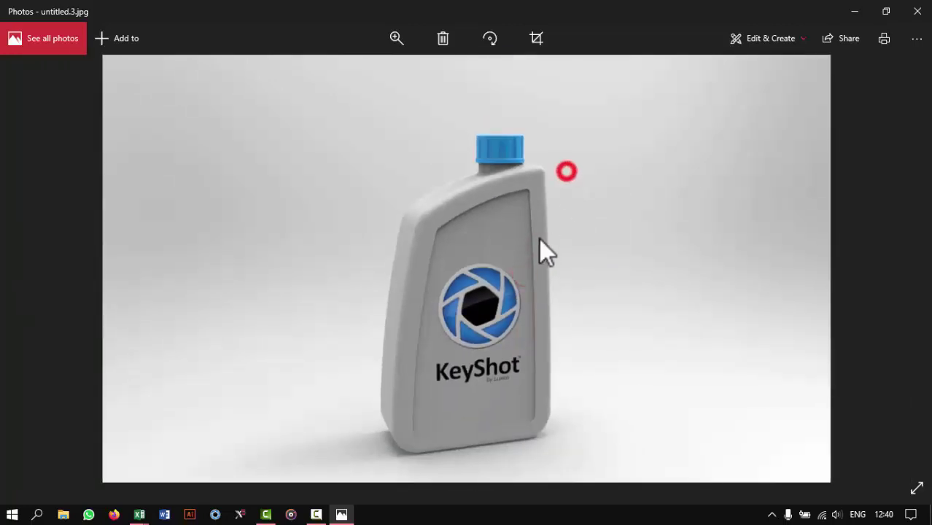